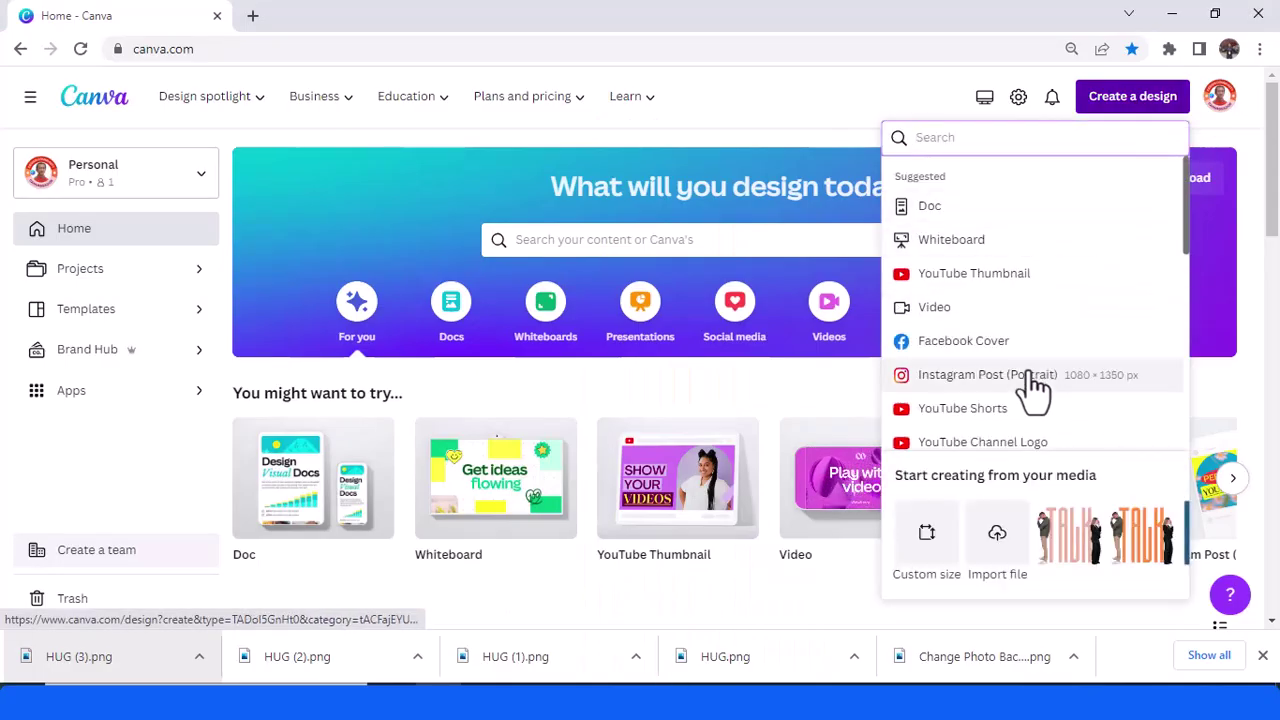
Start a new Instagram Post (Portrait) design at 1080 × 1350 px
left_click(1022, 376)
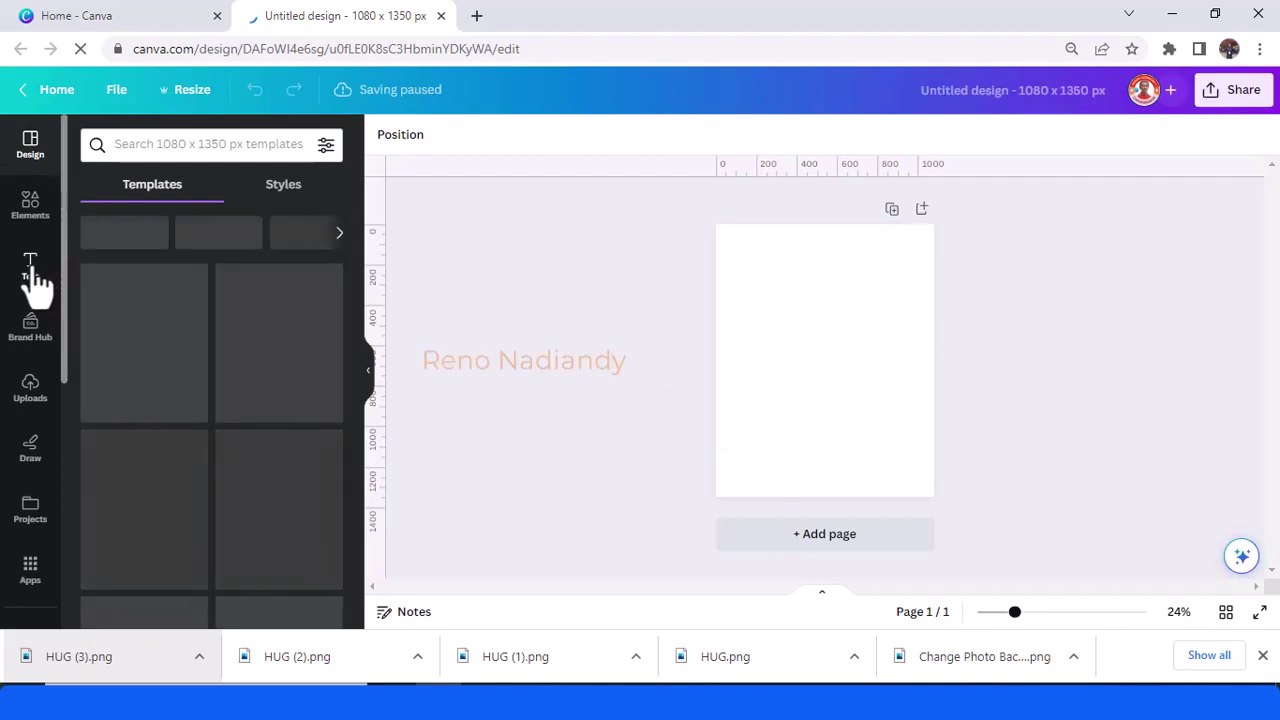
Add a heading text box reading 'TALK'
left_click(32, 273)
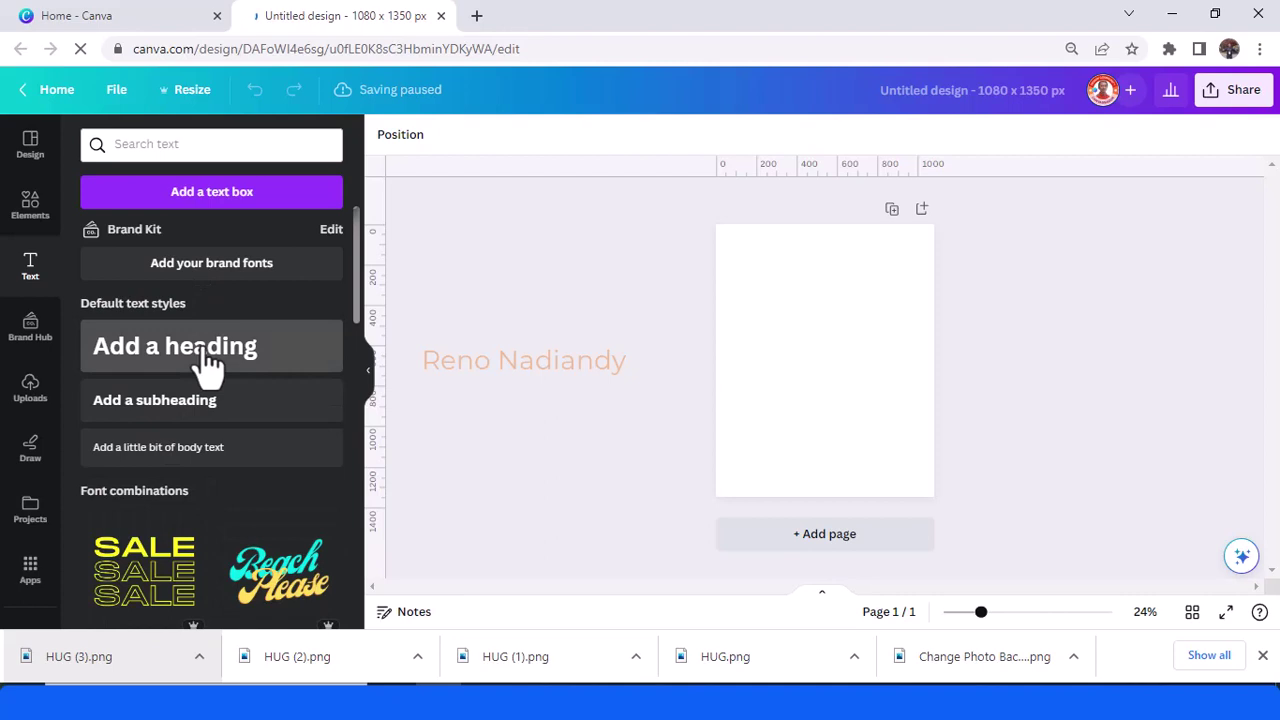
left_click(171, 343)
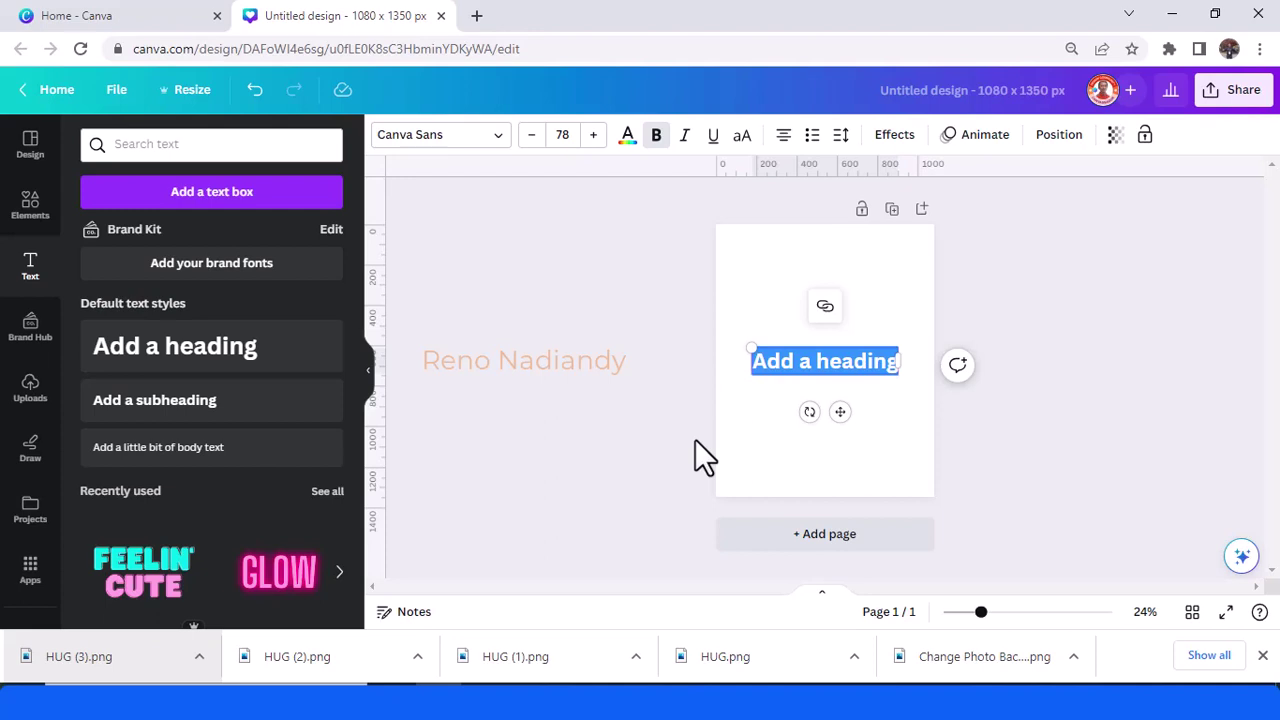
type("TALK")
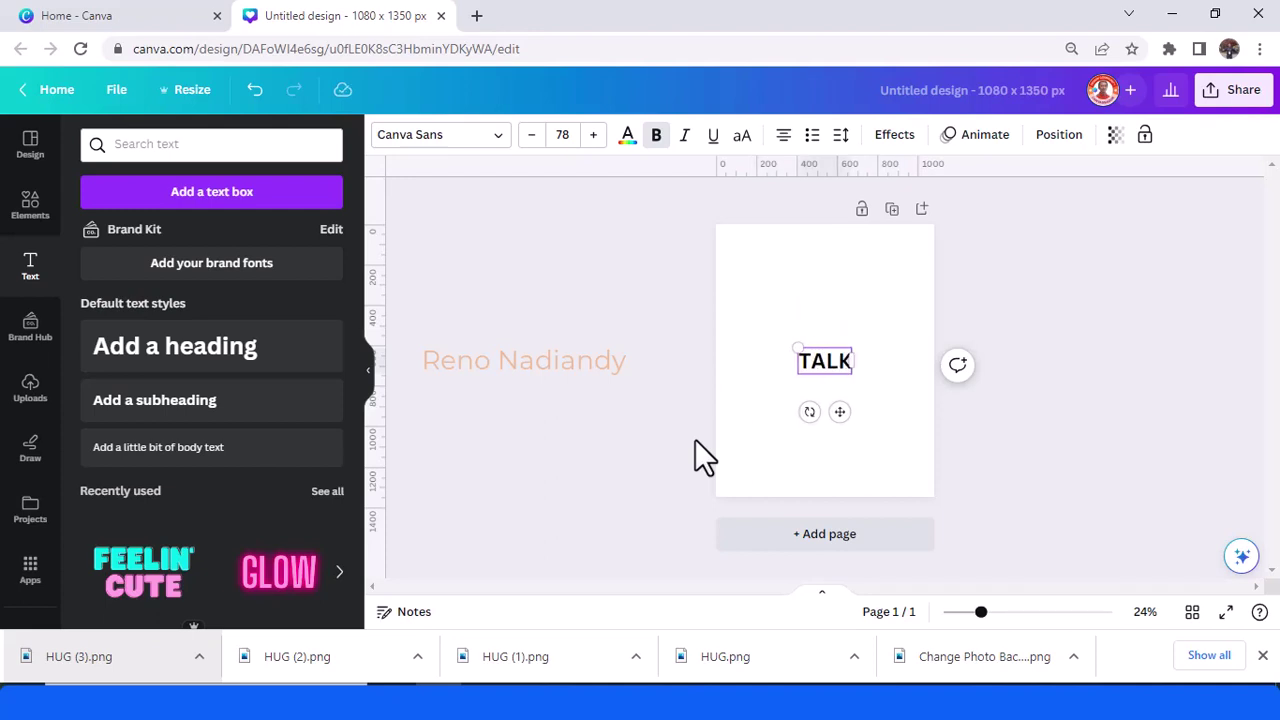
Set the TALK text to the Calcio font at size 800
key("ctrl+a")
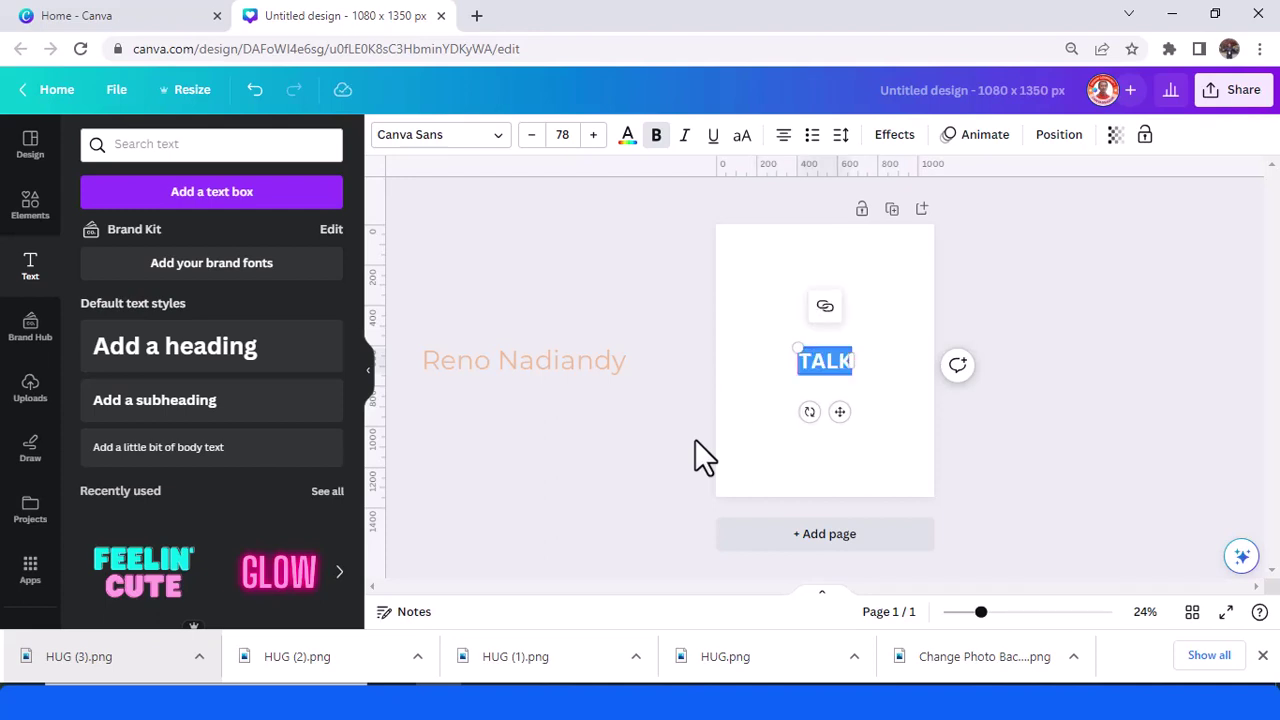
left_click(440, 140)
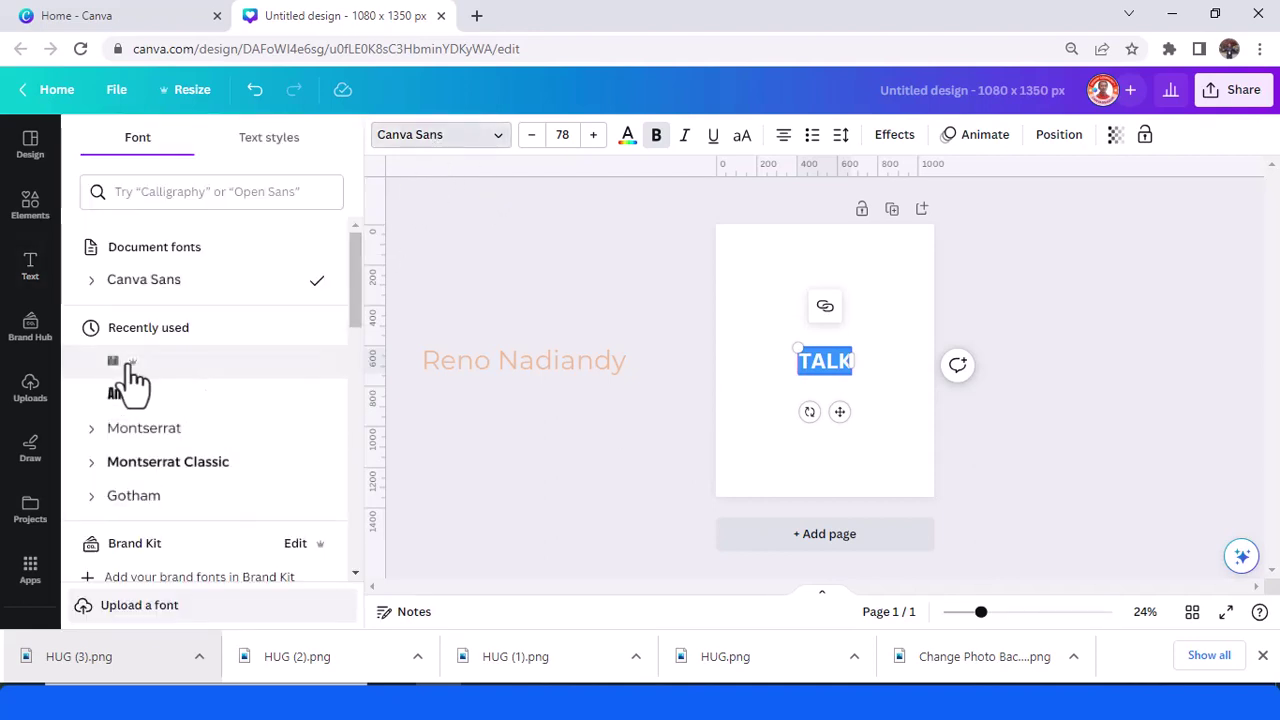
left_click(125, 362)
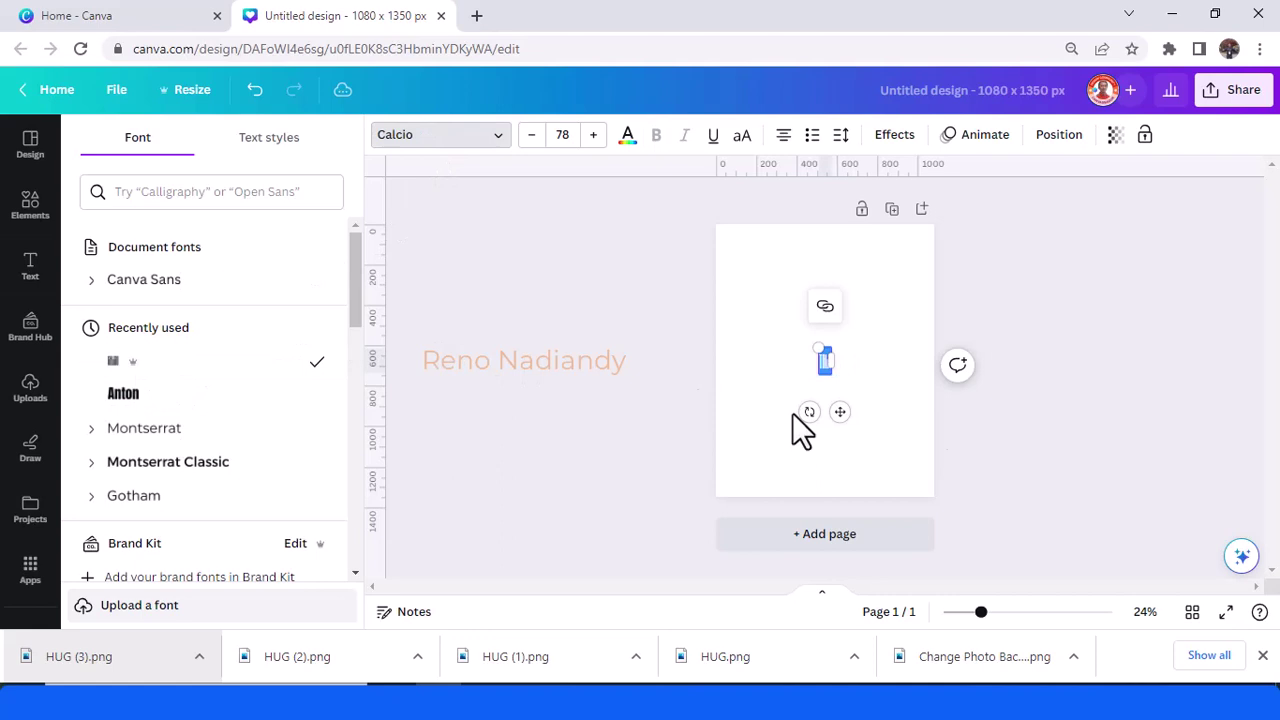
left_click(568, 134)
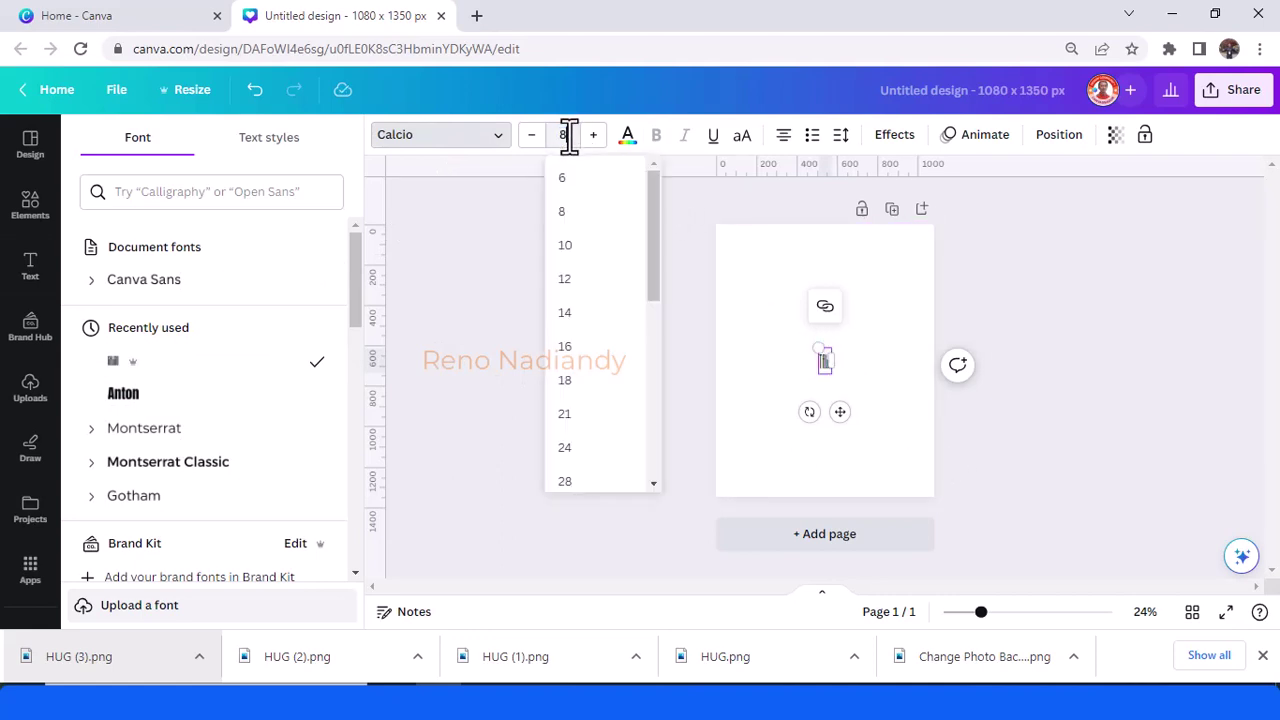
key("Return")
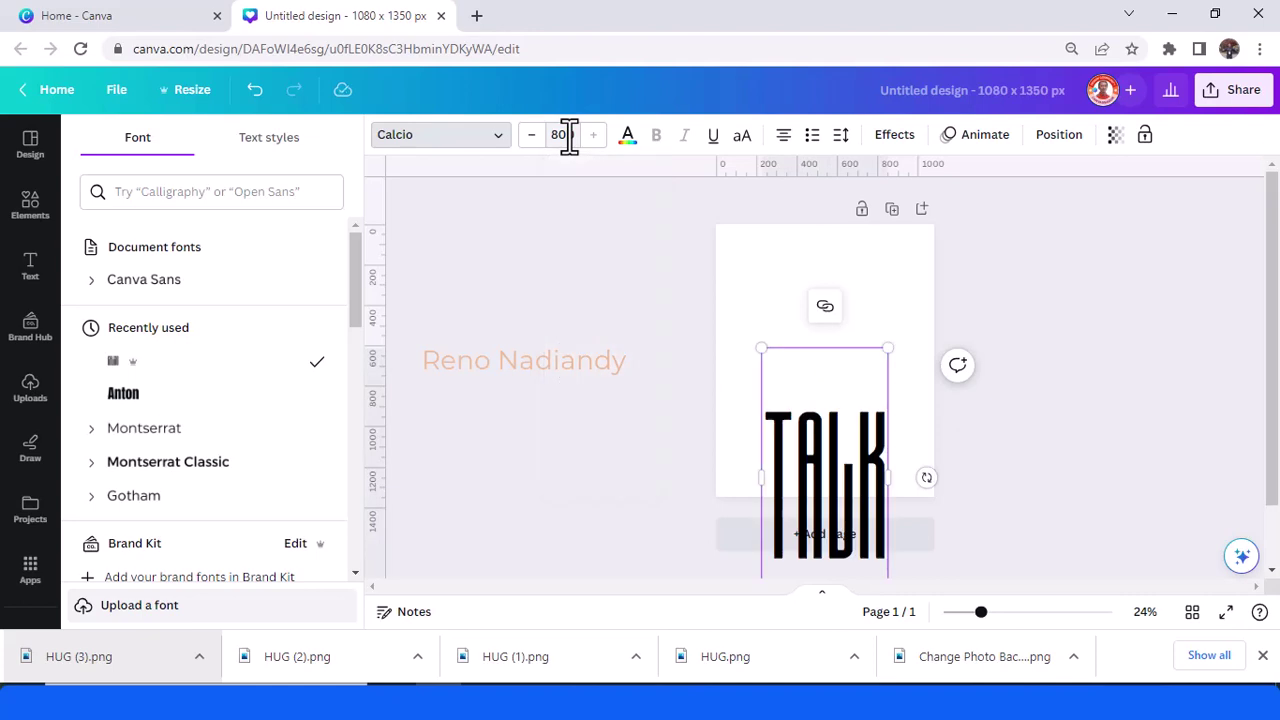
Move the TALK text into the centre of the page
left_click(862, 487)
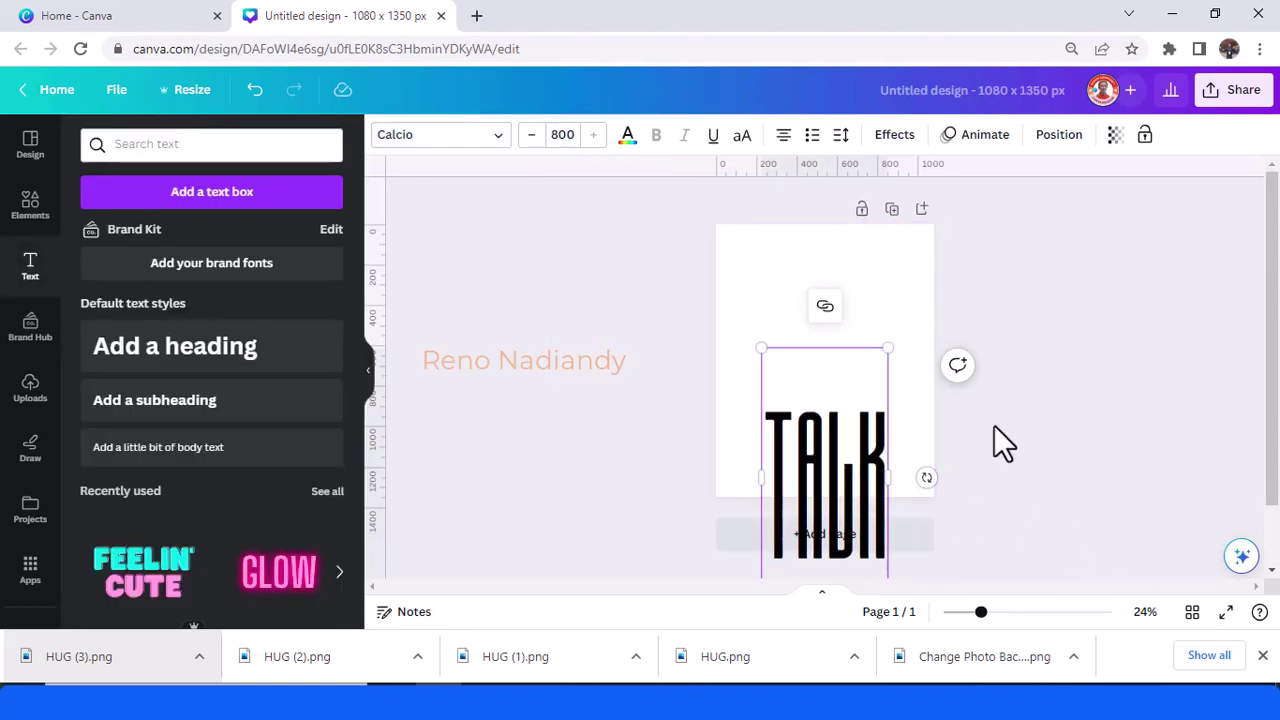
left_click(880, 449)
left_click_drag(893, 375, 862, 337)
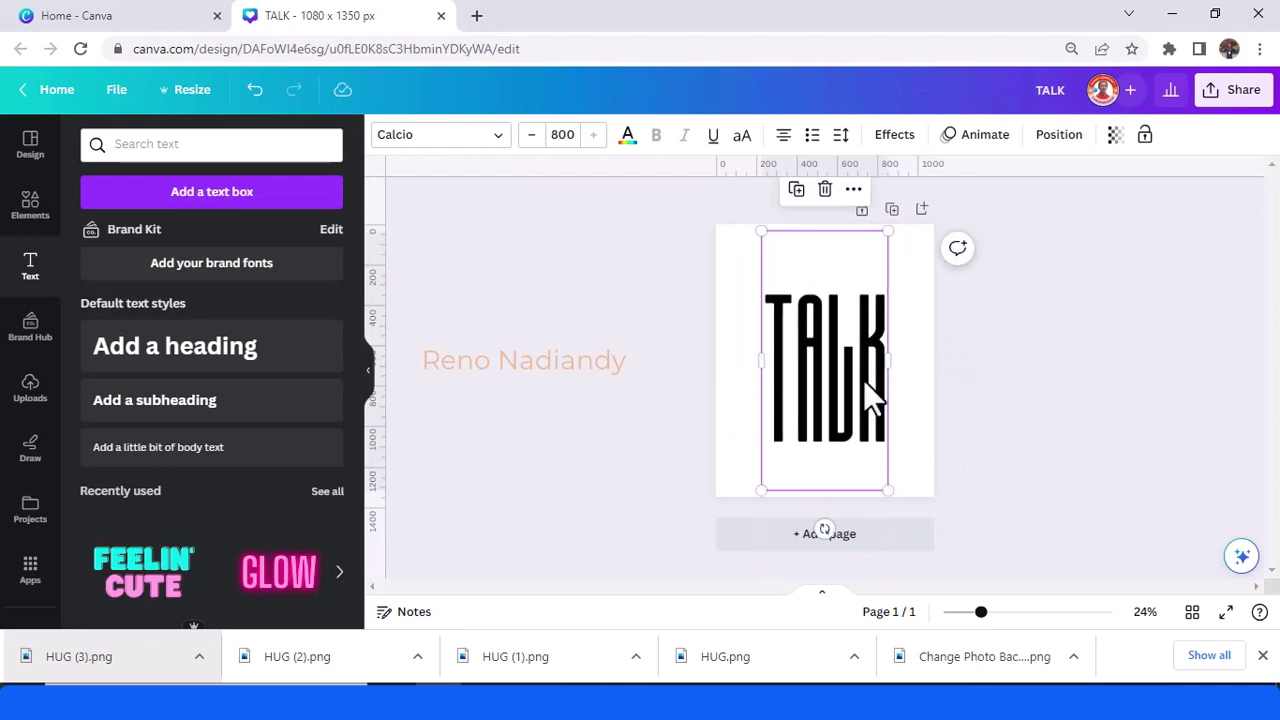
Add the troubled man image from the recently used elements
left_click(40, 210)
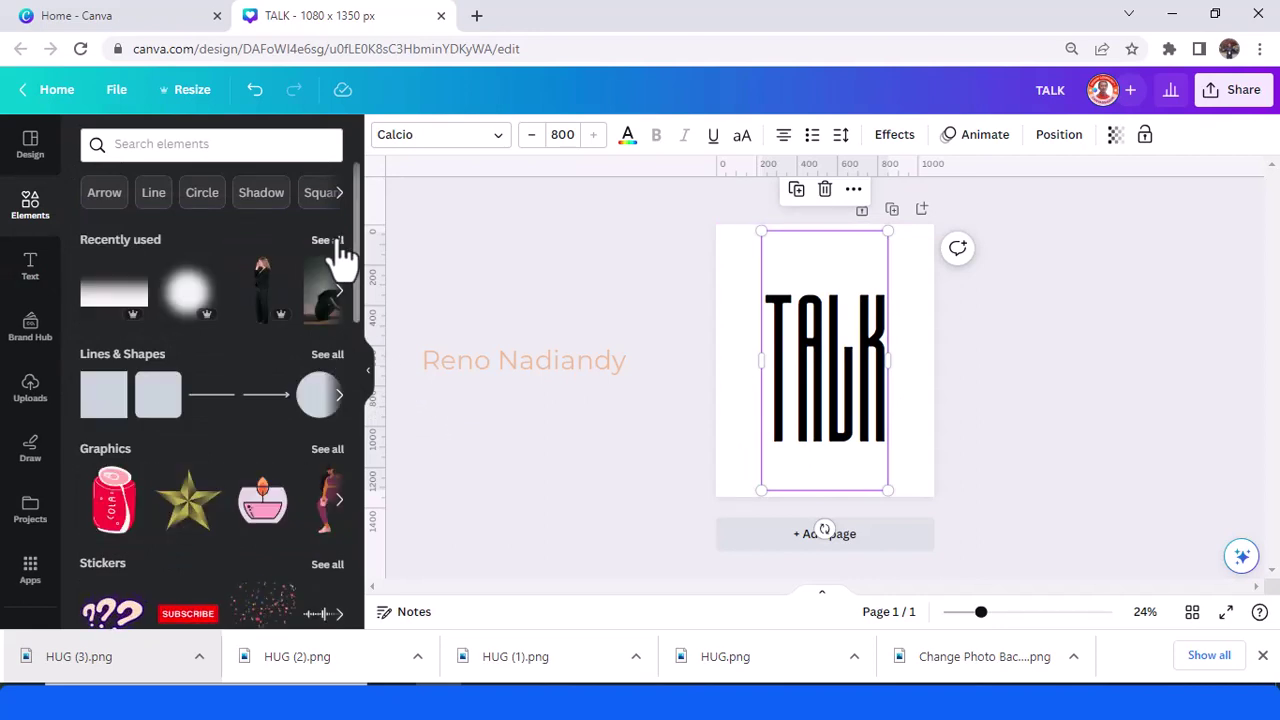
left_click(327, 240)
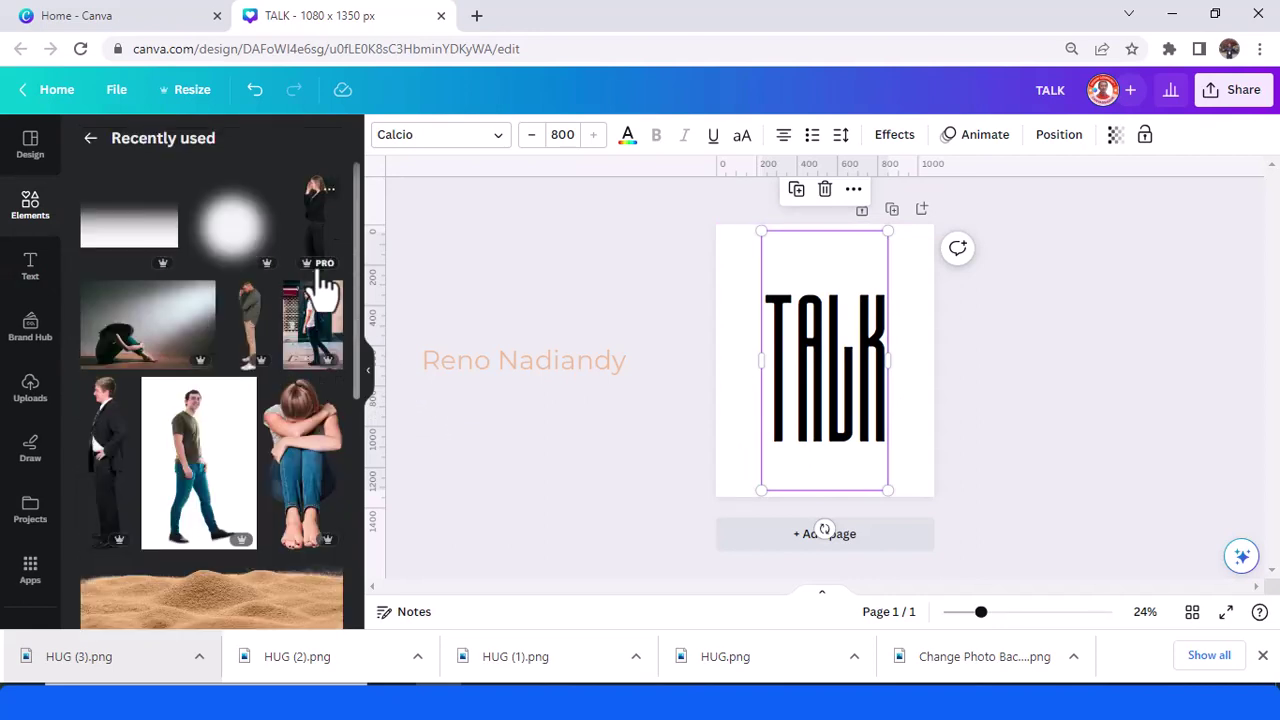
left_click(259, 296)
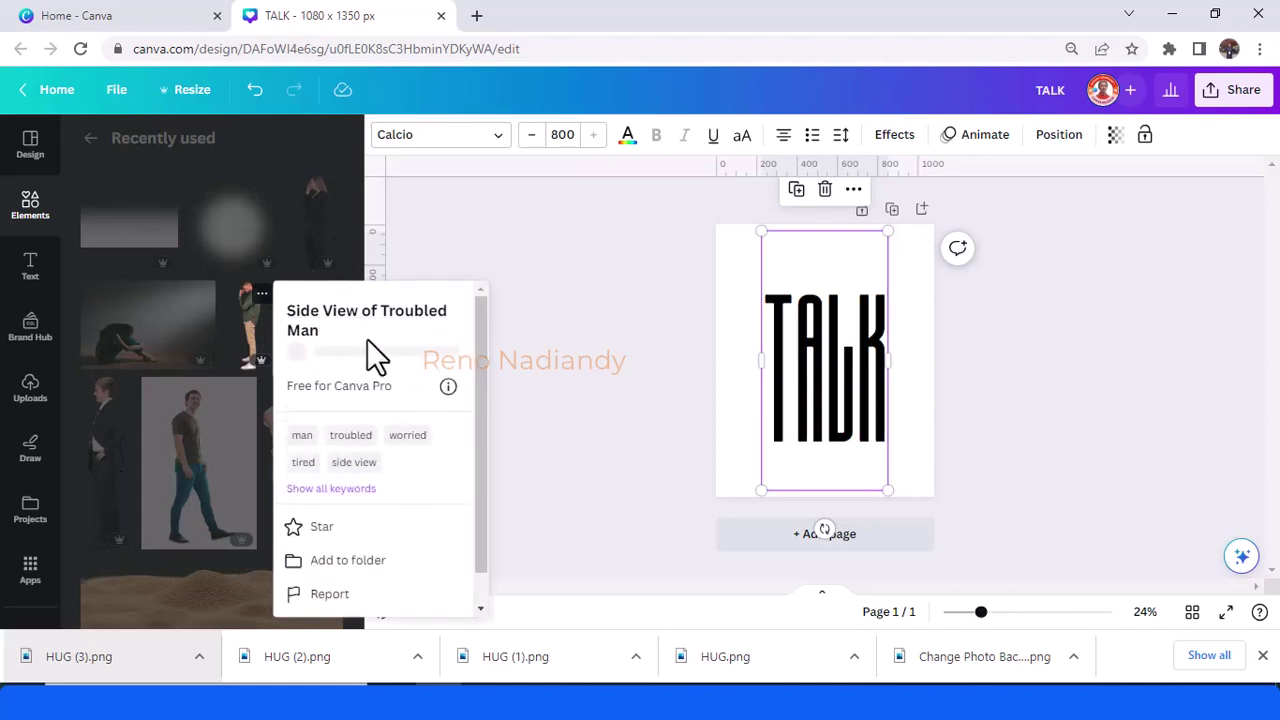
left_click(243, 313)
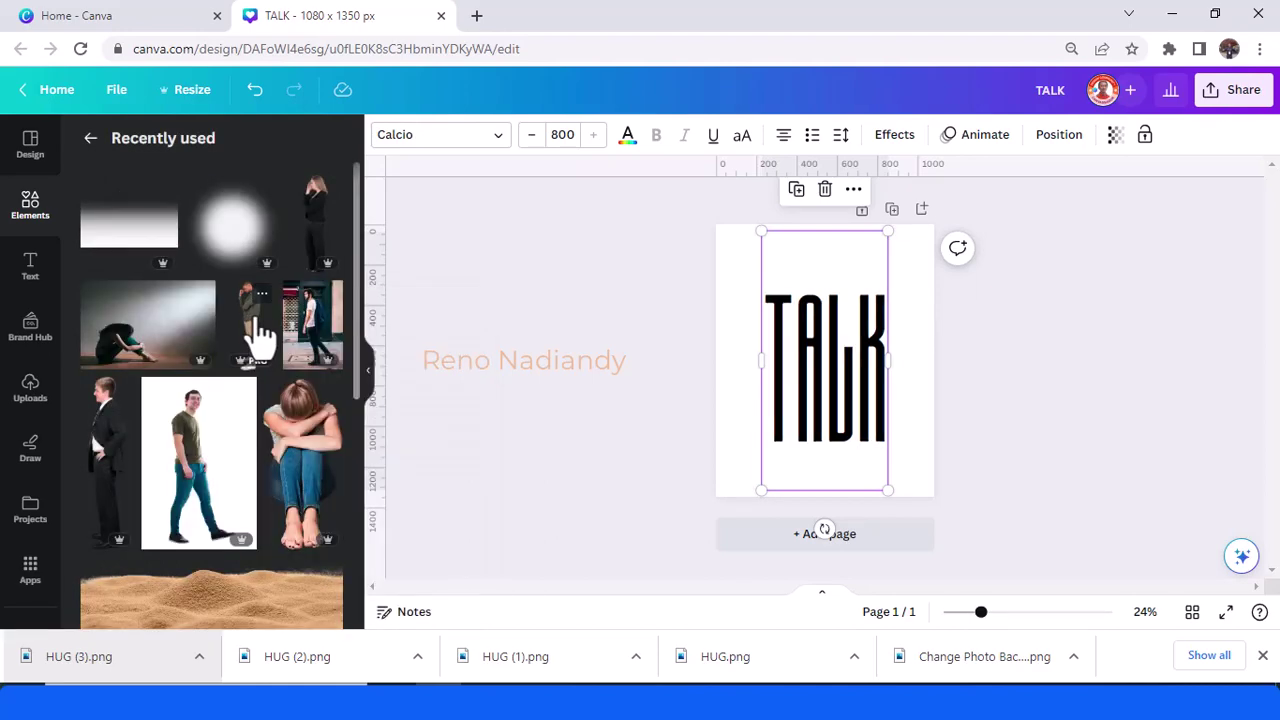
left_click(236, 350)
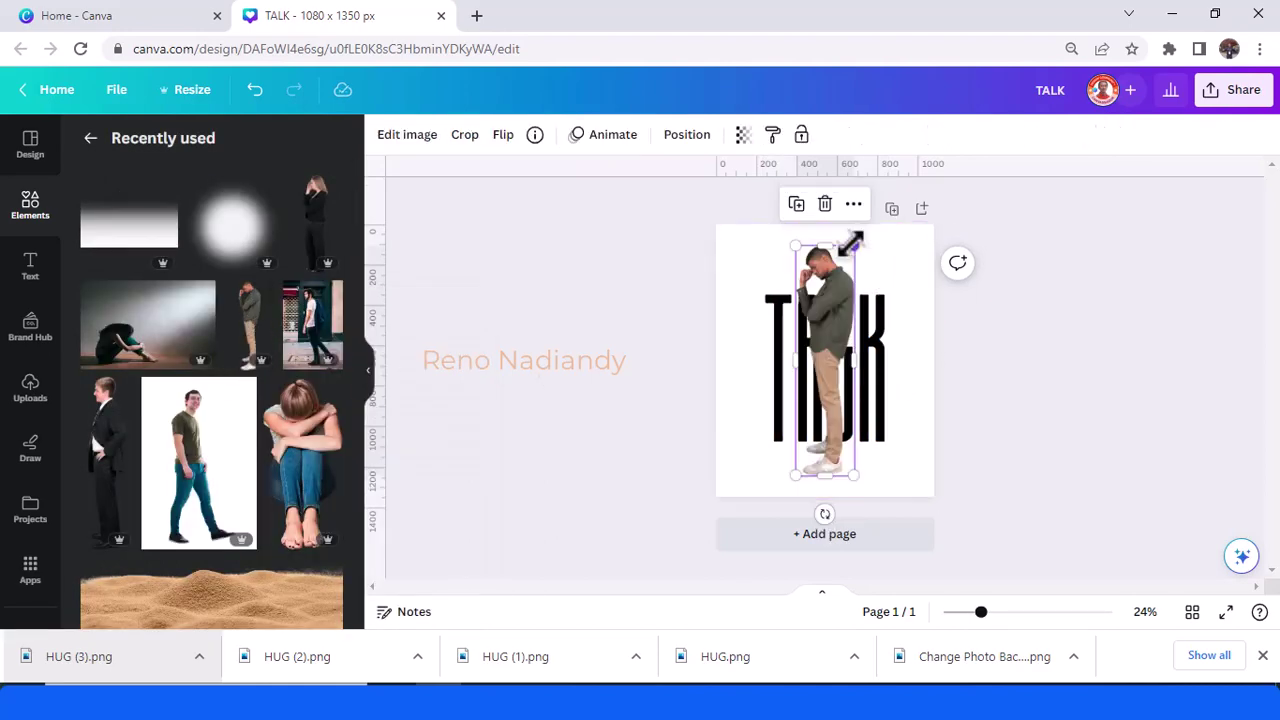
Shrink the man image and stand him against TALK's left edge
left_click_drag(854, 246, 814, 352)
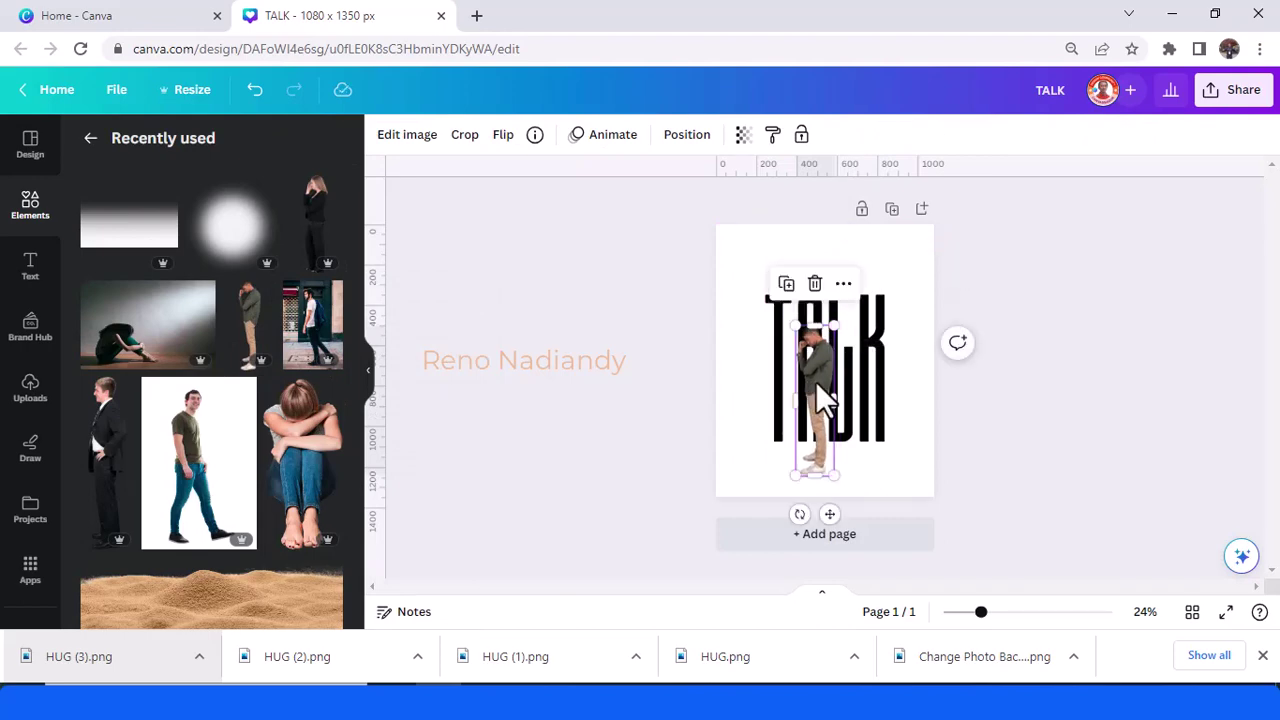
left_click_drag(823, 400, 764, 356)
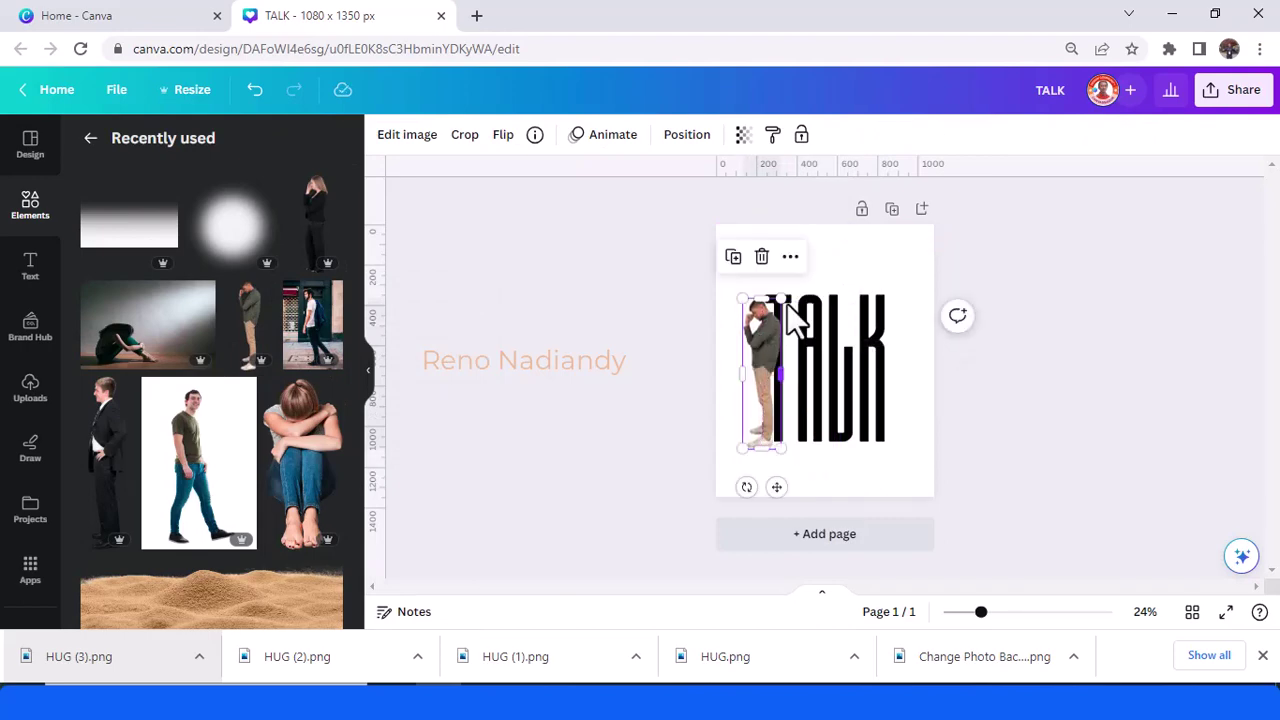
left_click_drag(780, 298, 777, 316)
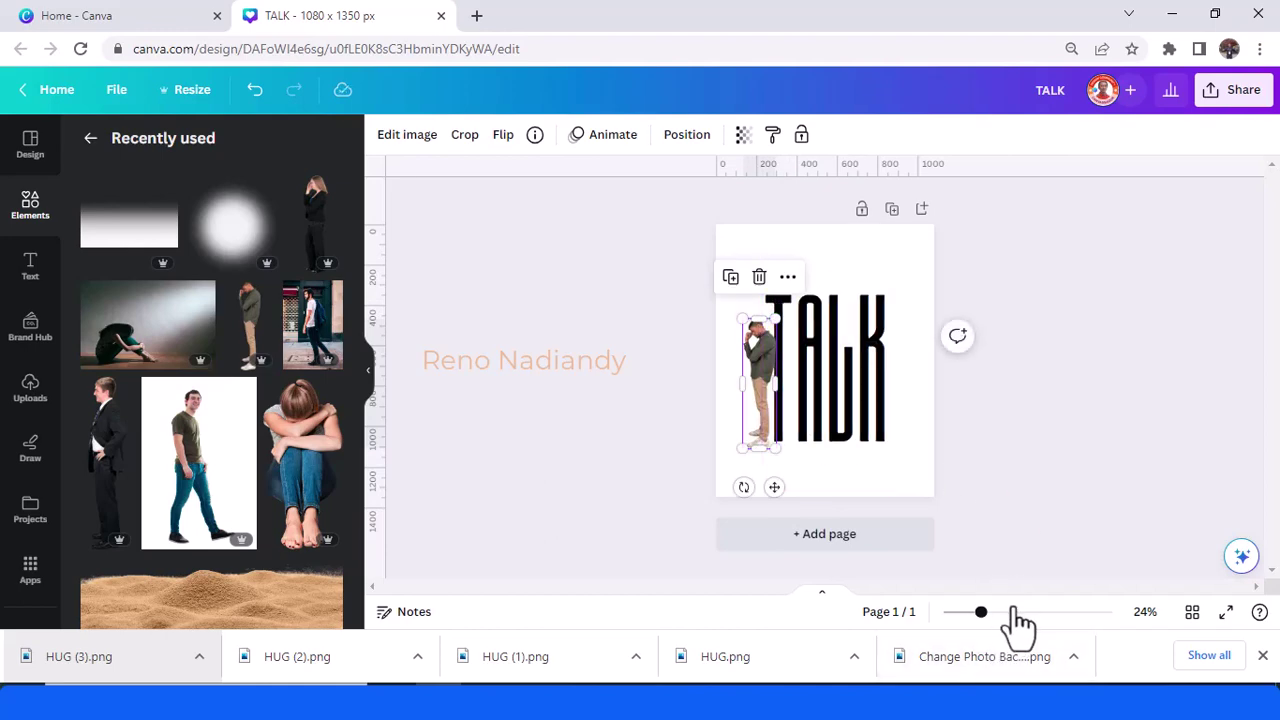
left_click_drag(981, 612, 996, 612)
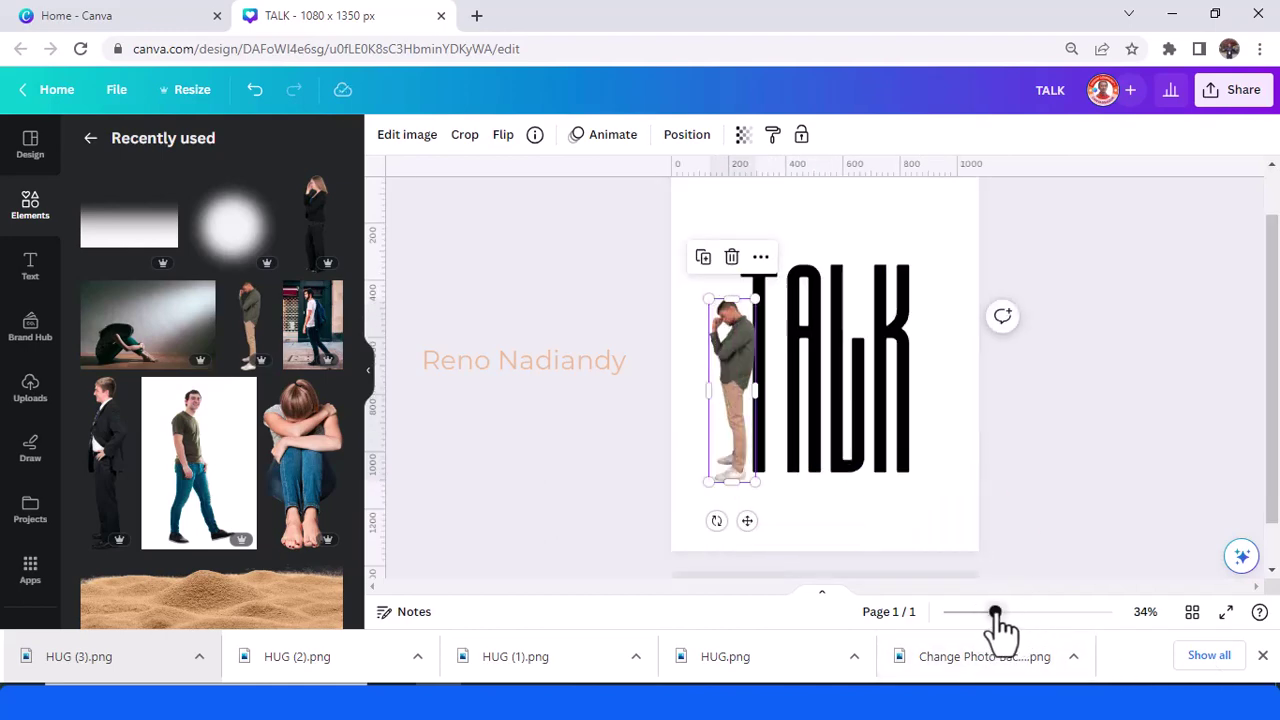
left_click_drag(742, 447, 733, 417)
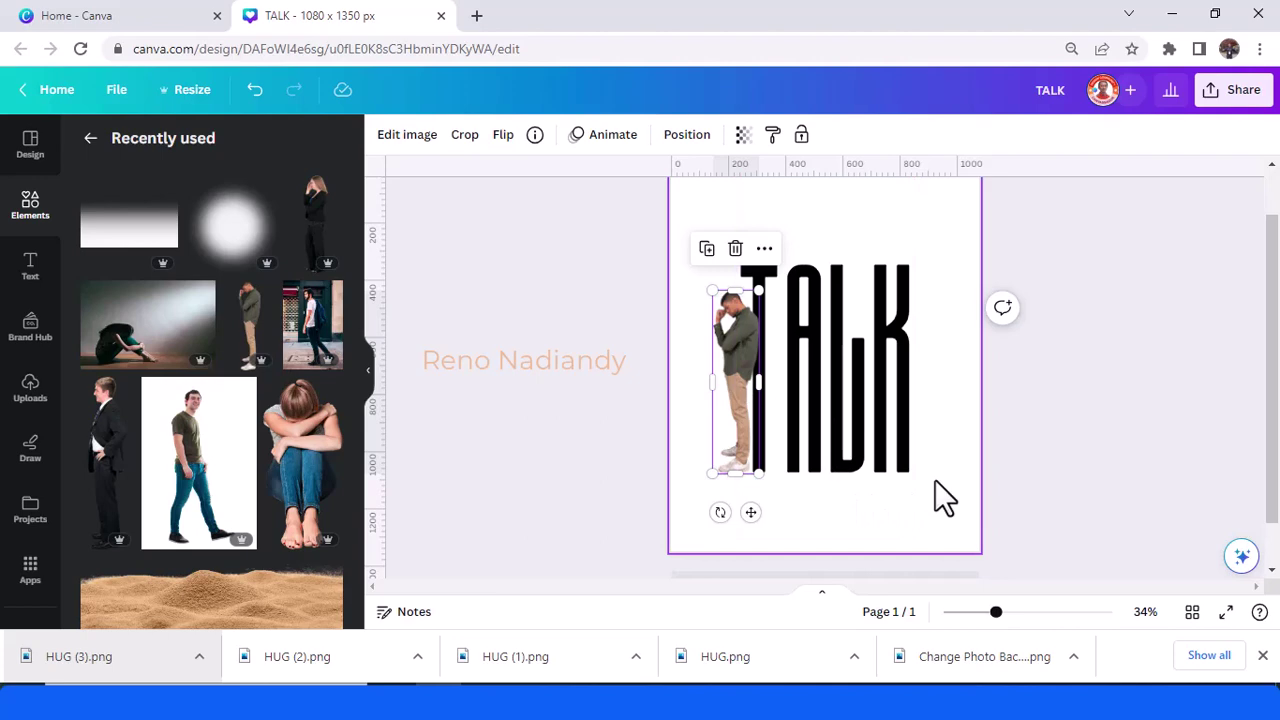
left_click(948, 497)
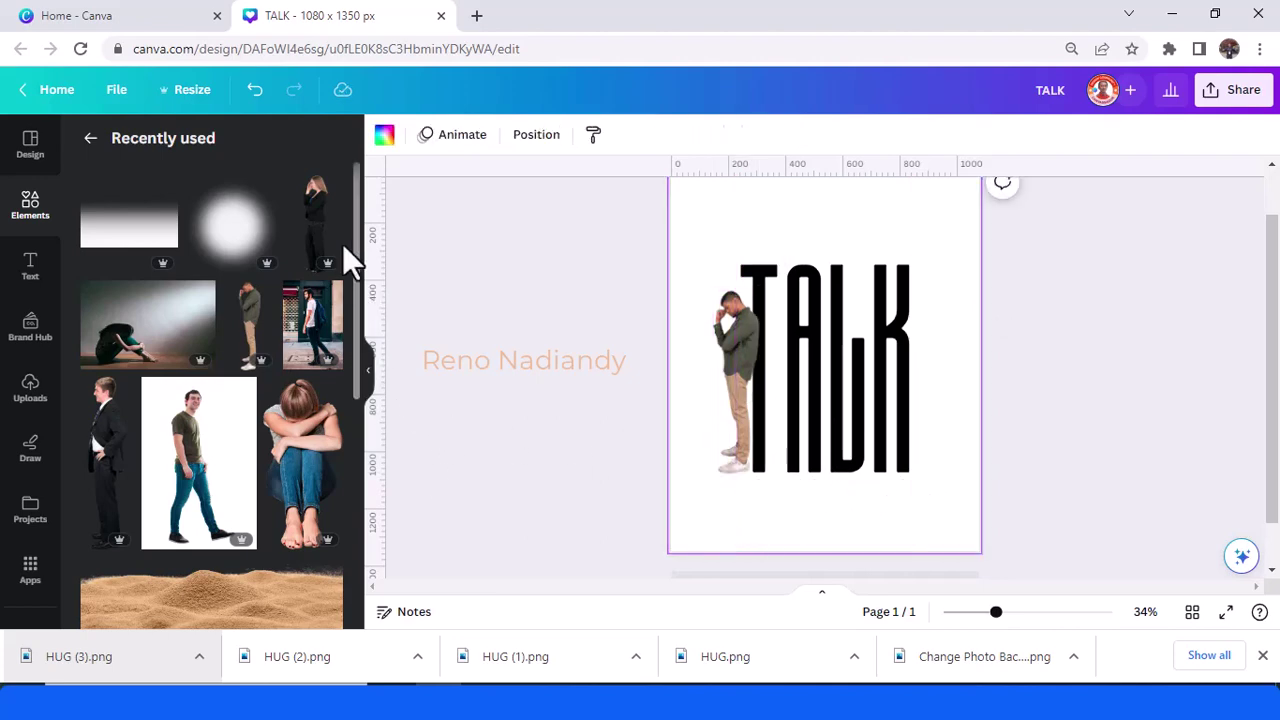
Add the woman in a black suit, flip her horizontally, shrink her, and place her beside the K
left_click(329, 187)
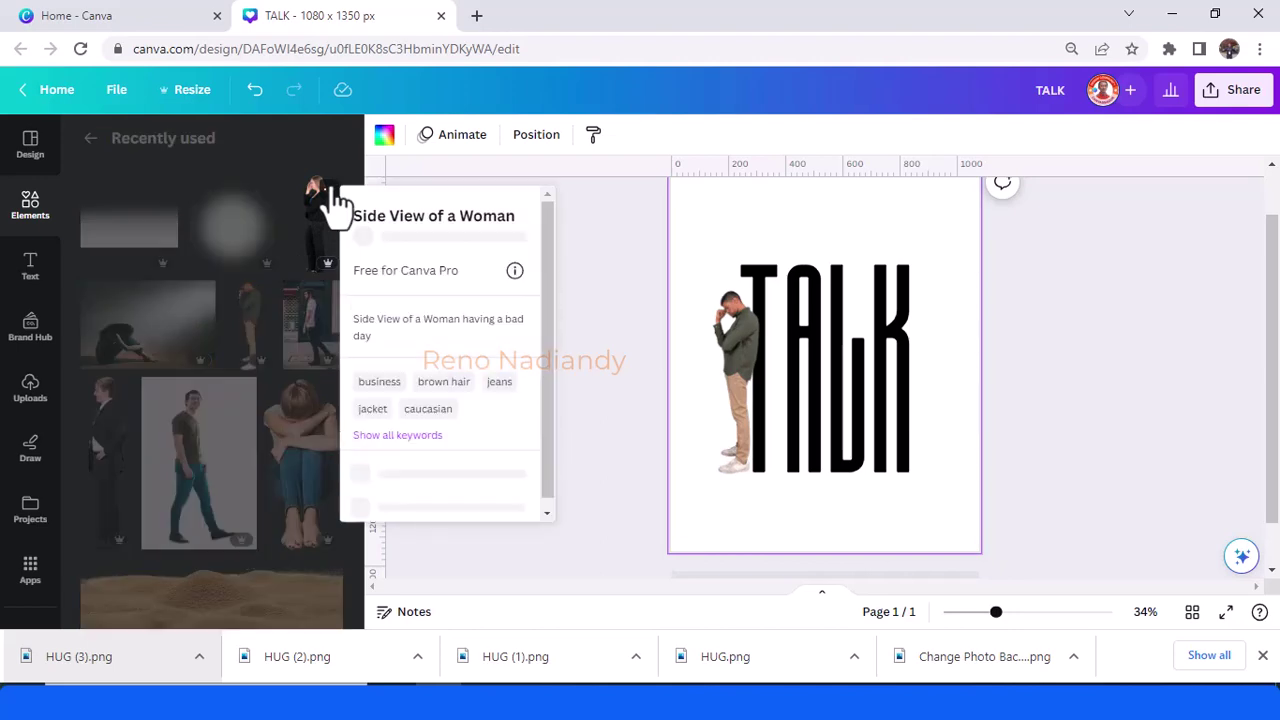
left_click(313, 223)
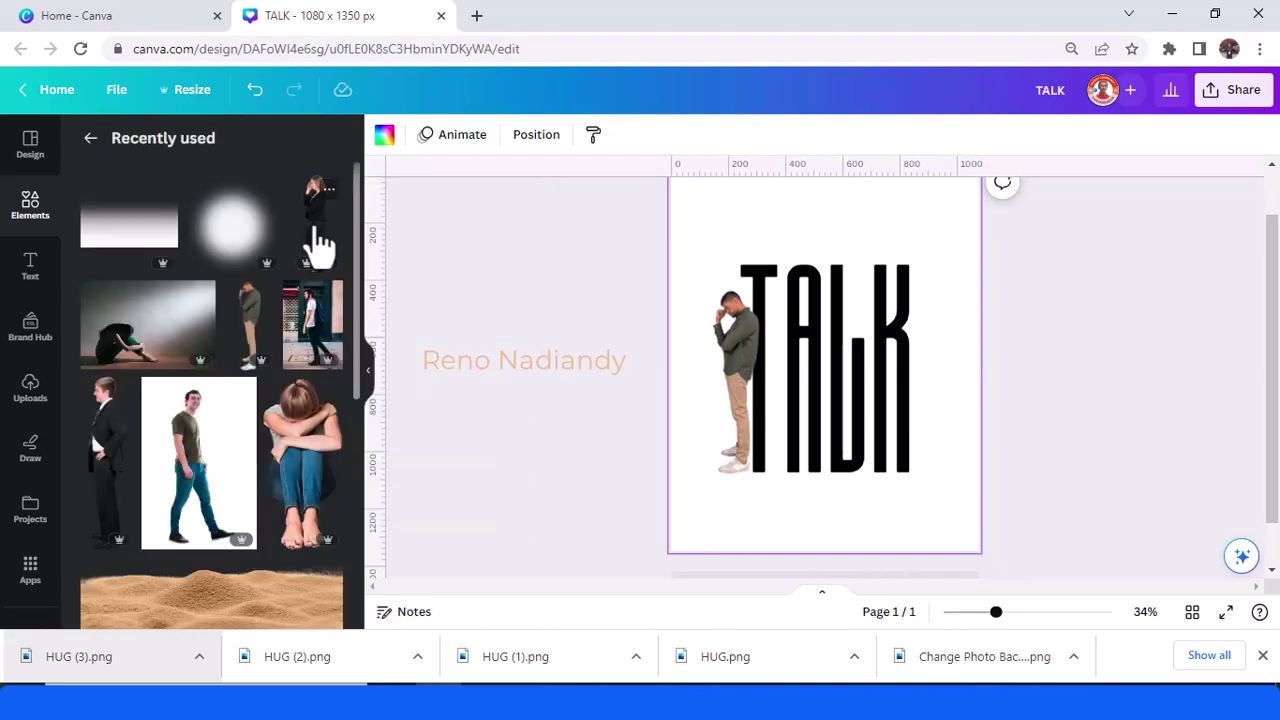
left_click(316, 250)
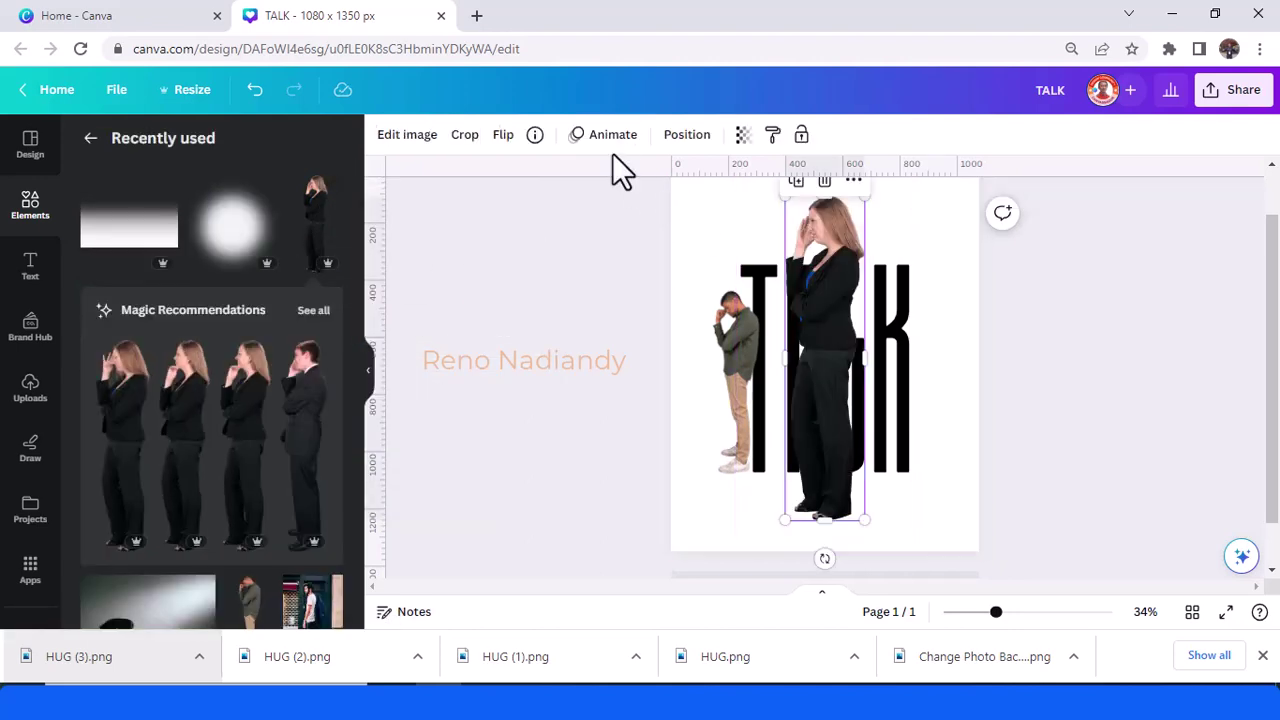
left_click(503, 135)
left_click(528, 184)
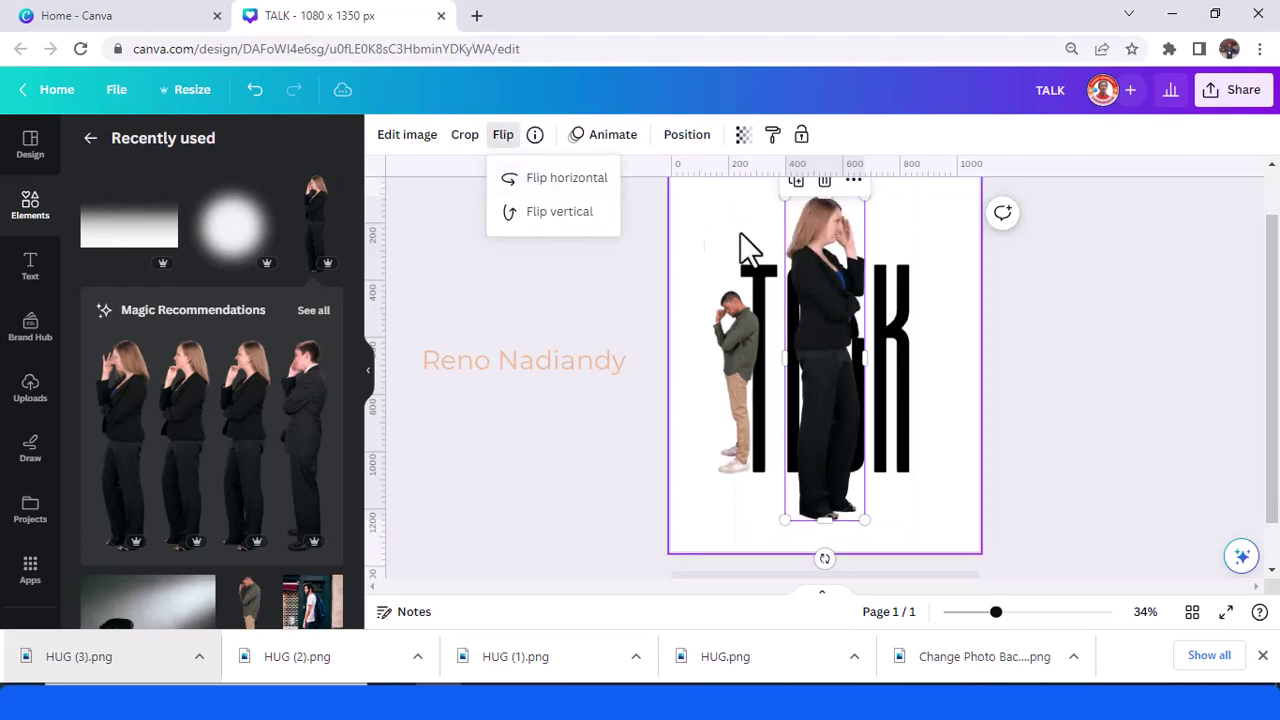
left_click_drag(852, 518, 824, 357)
left_click_drag(805, 290, 915, 373)
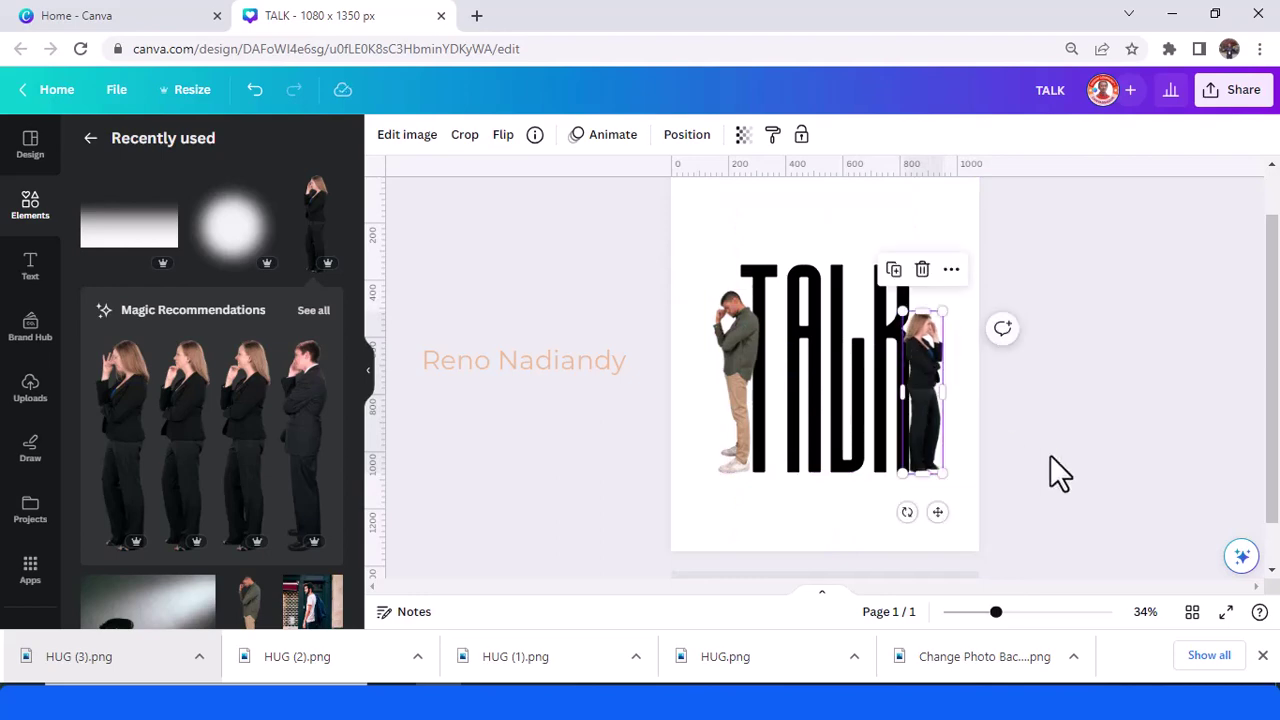
Recolour the TALK text to the salmon pink swatch from Photo colors
left_click(840, 330)
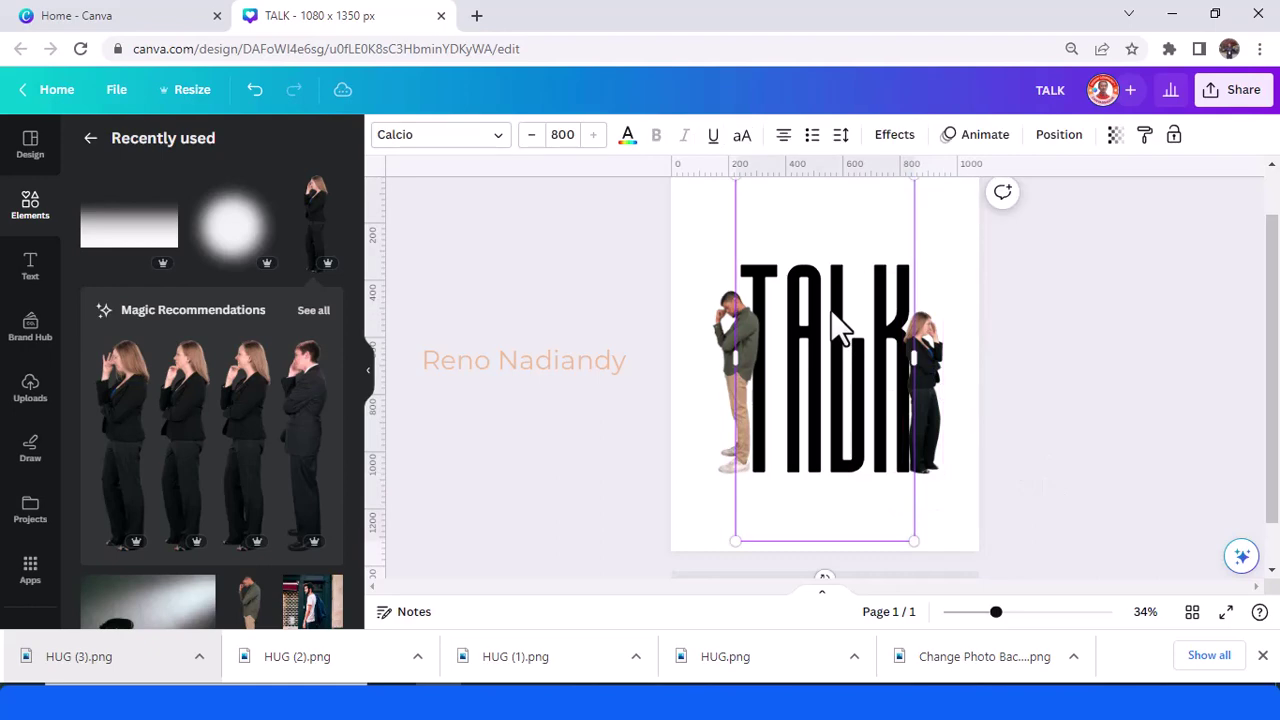
left_click(630, 140)
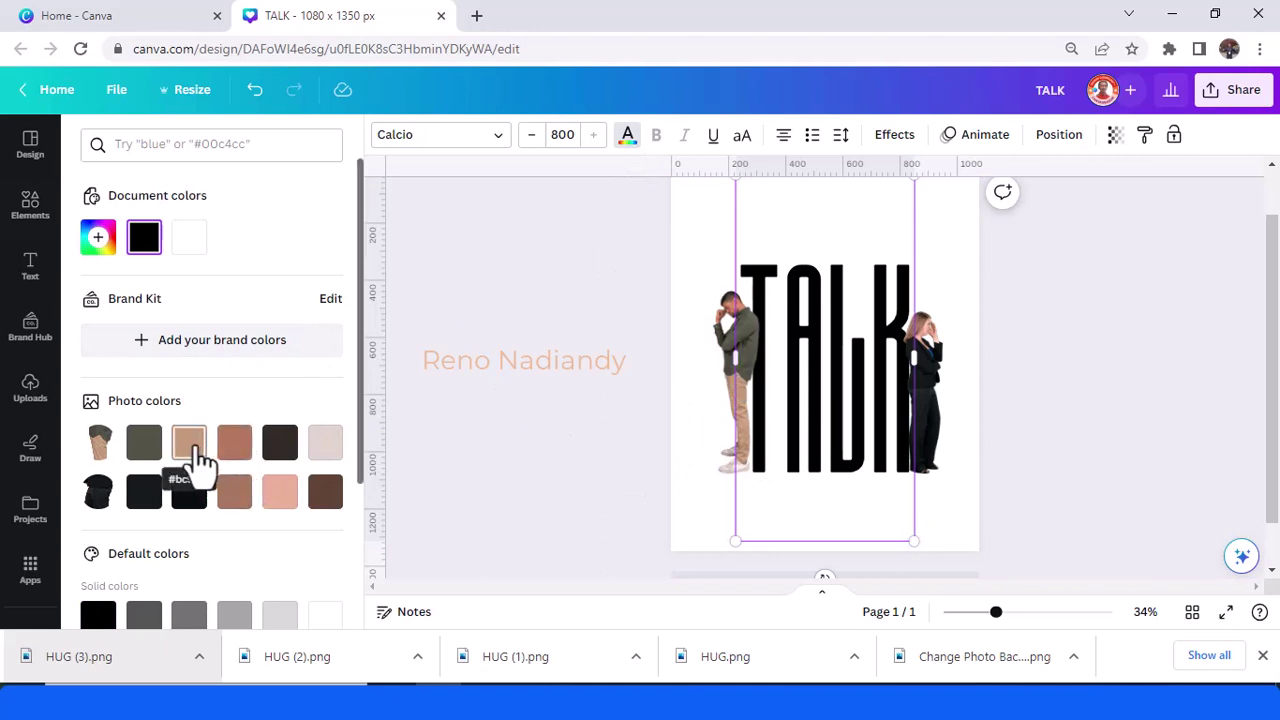
left_click(280, 495)
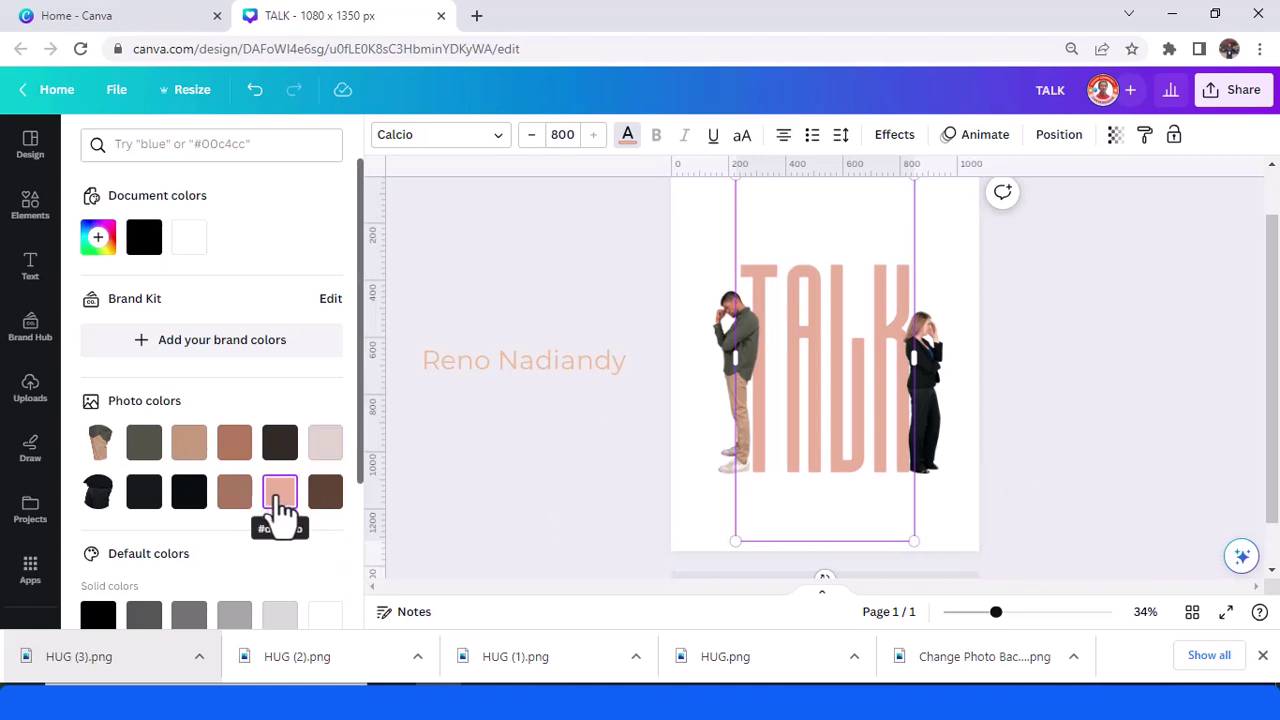
key("Escape")
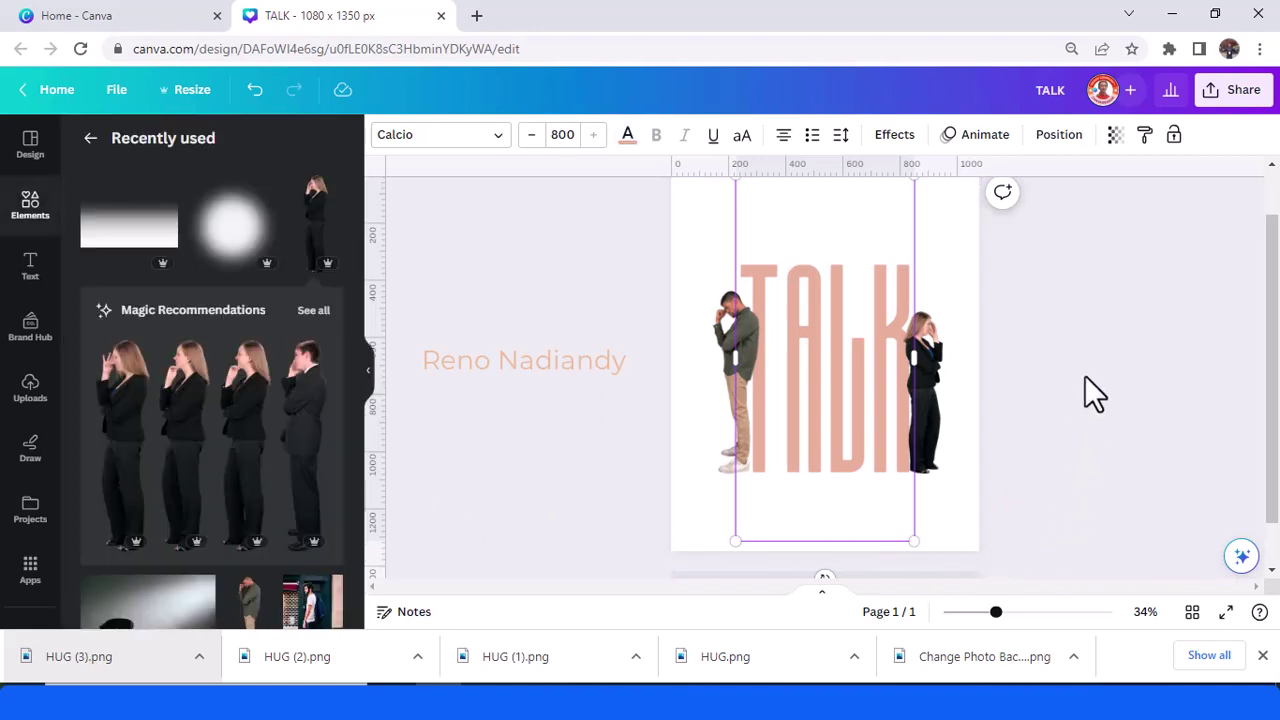
Download the TALK text and both figures as a transparent-background PNG, TALK.png
left_click_drag(1067, 346, 694, 449)
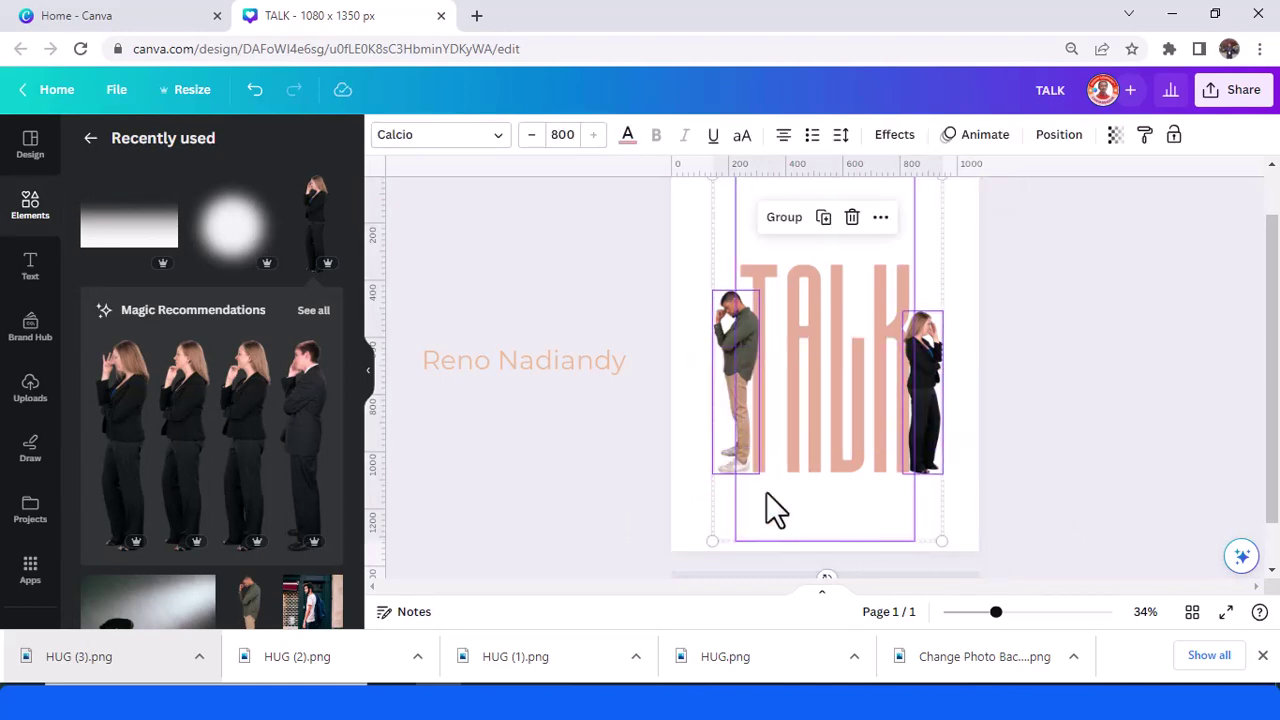
right_click(840, 389)
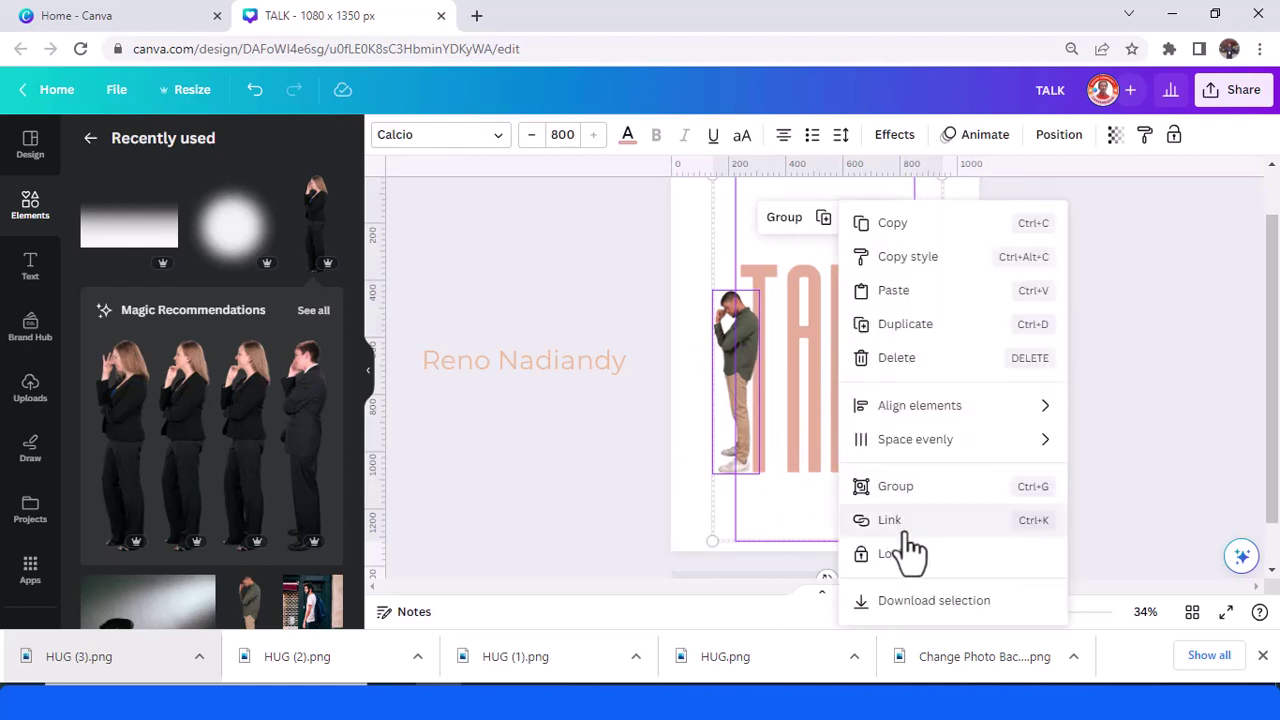
left_click(918, 604)
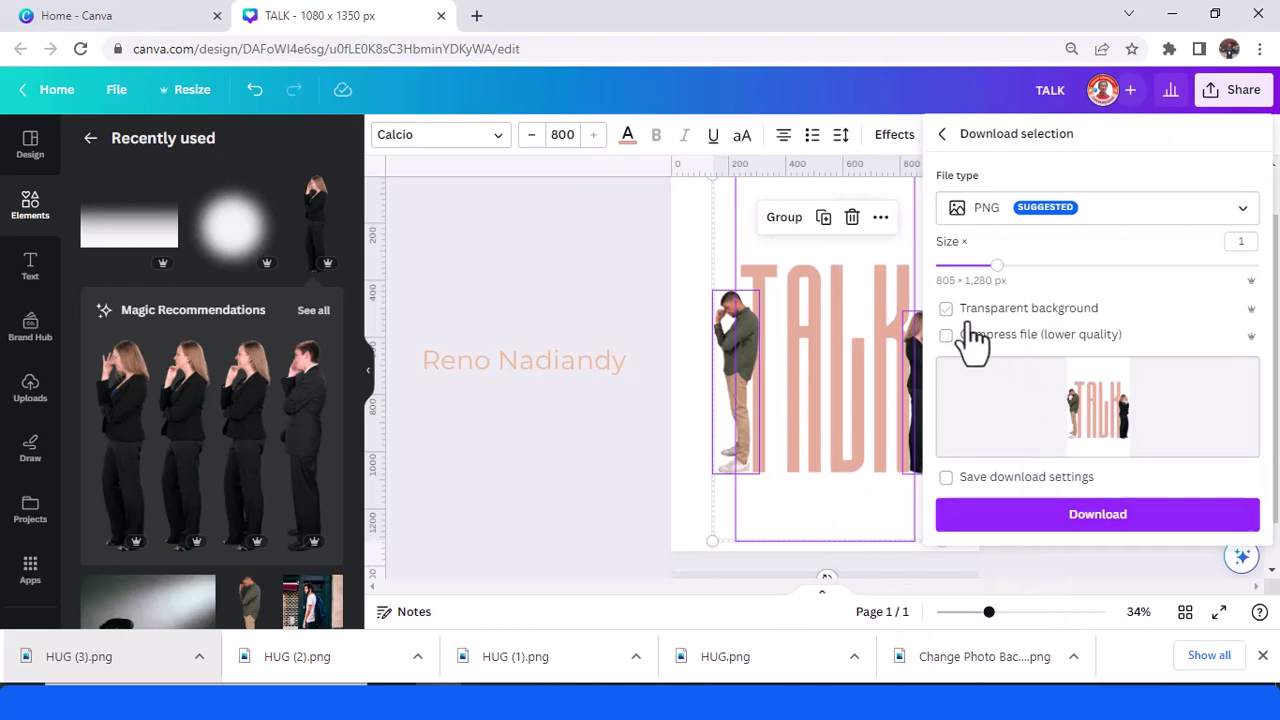
left_click(947, 309)
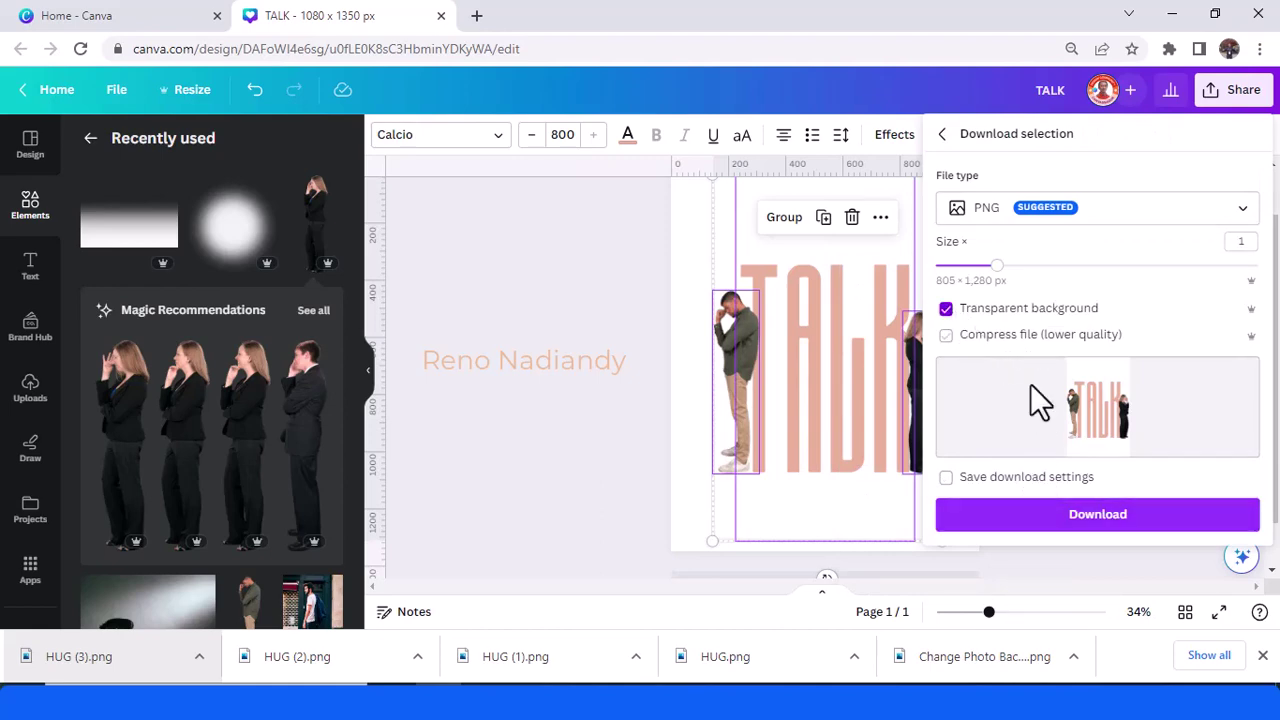
left_click(1098, 520)
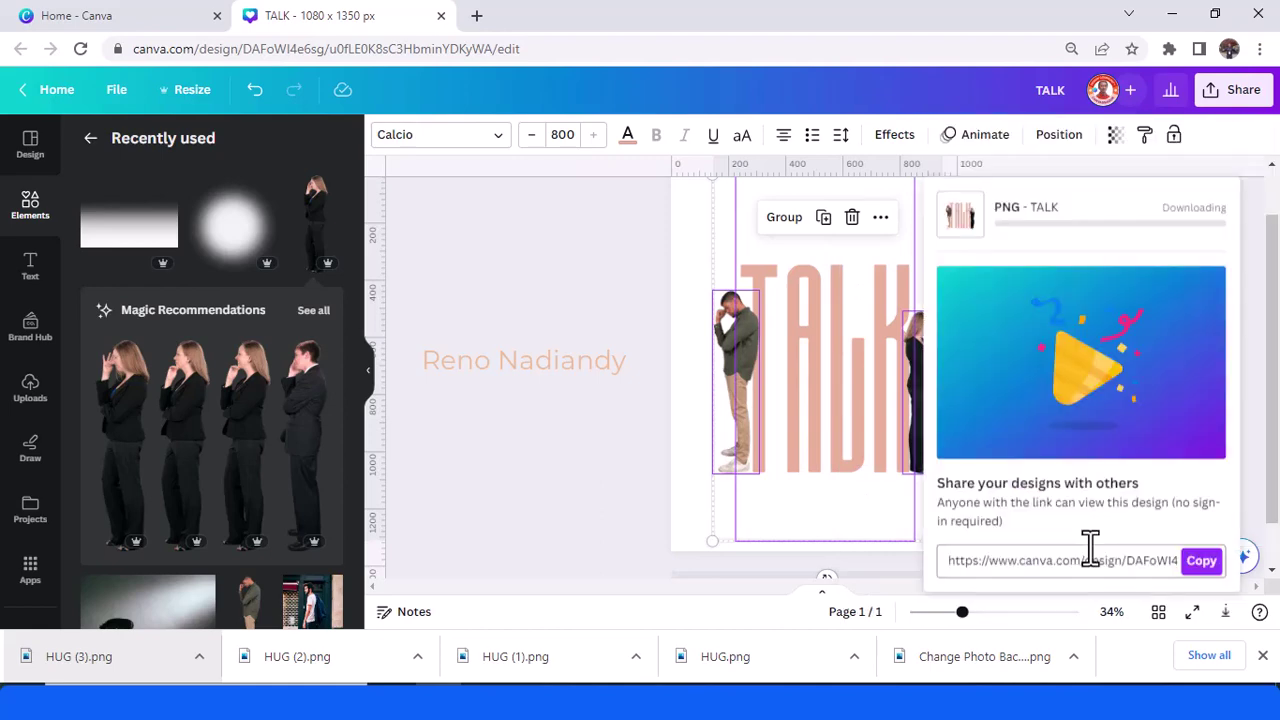
left_click(550, 319)
left_click_drag(553, 316, 1119, 522)
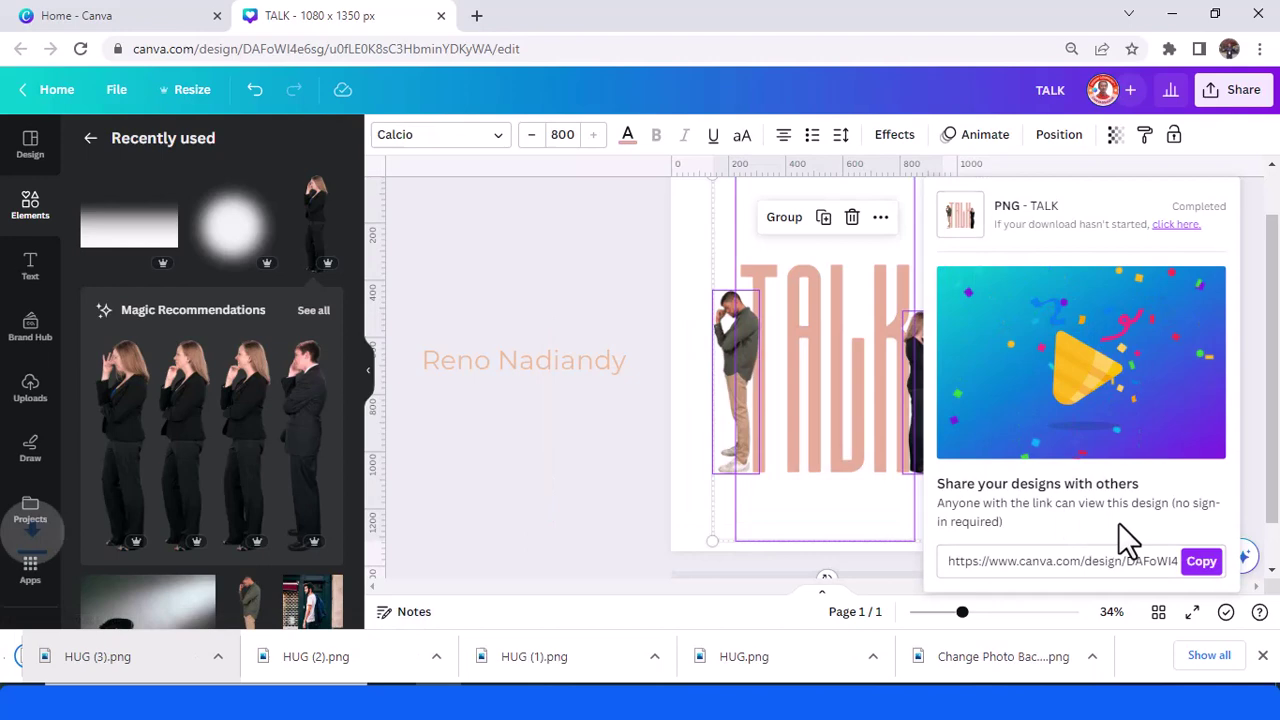
Delete the separate text and figures and drop TALK.png onto the page
left_click(851, 219)
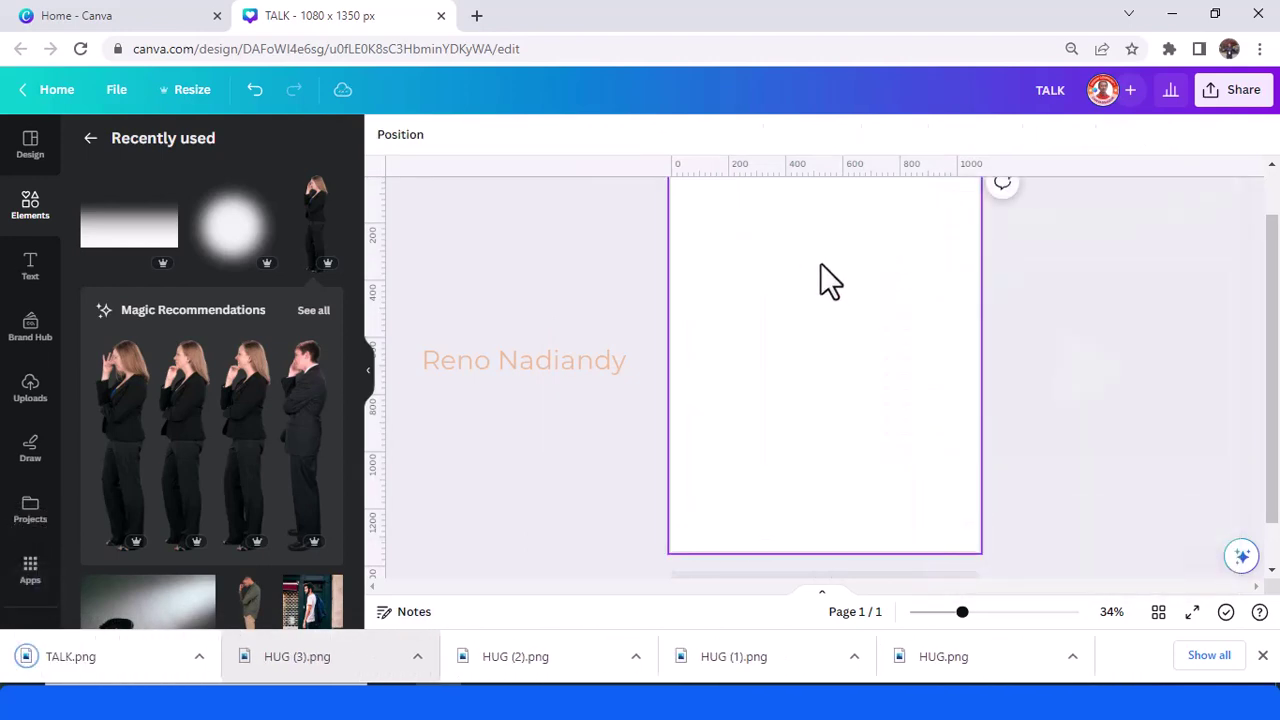
left_click_drag(75, 675, 846, 400)
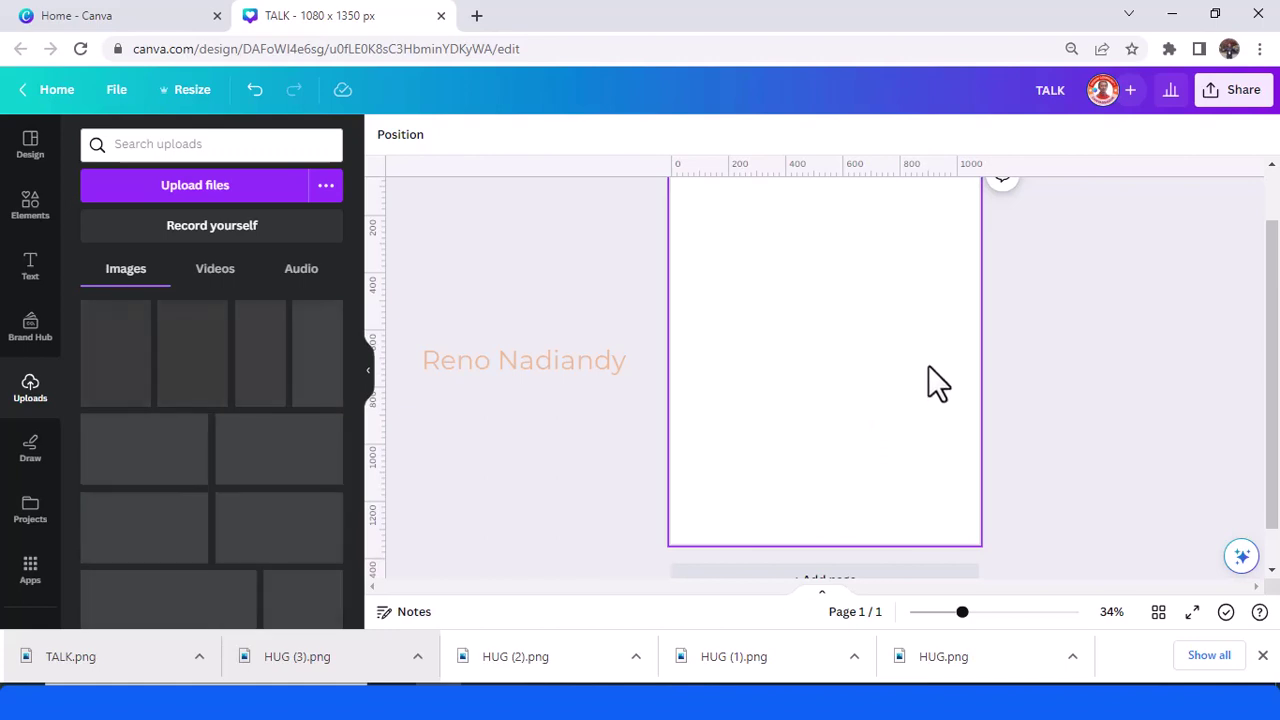
left_click_drag(907, 483, 940, 532)
Resize the TALK image and centre it on the page
scroll(901, 415, "up", 1)
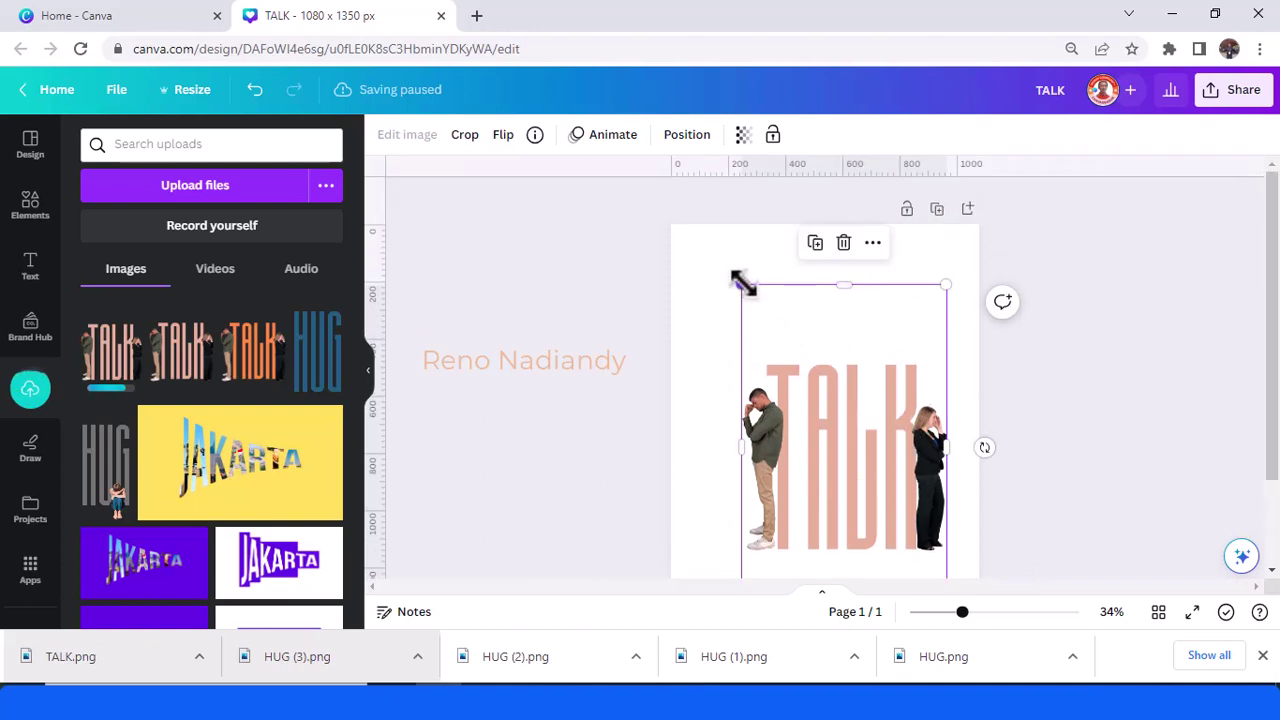
left_click_drag(741, 285, 703, 224)
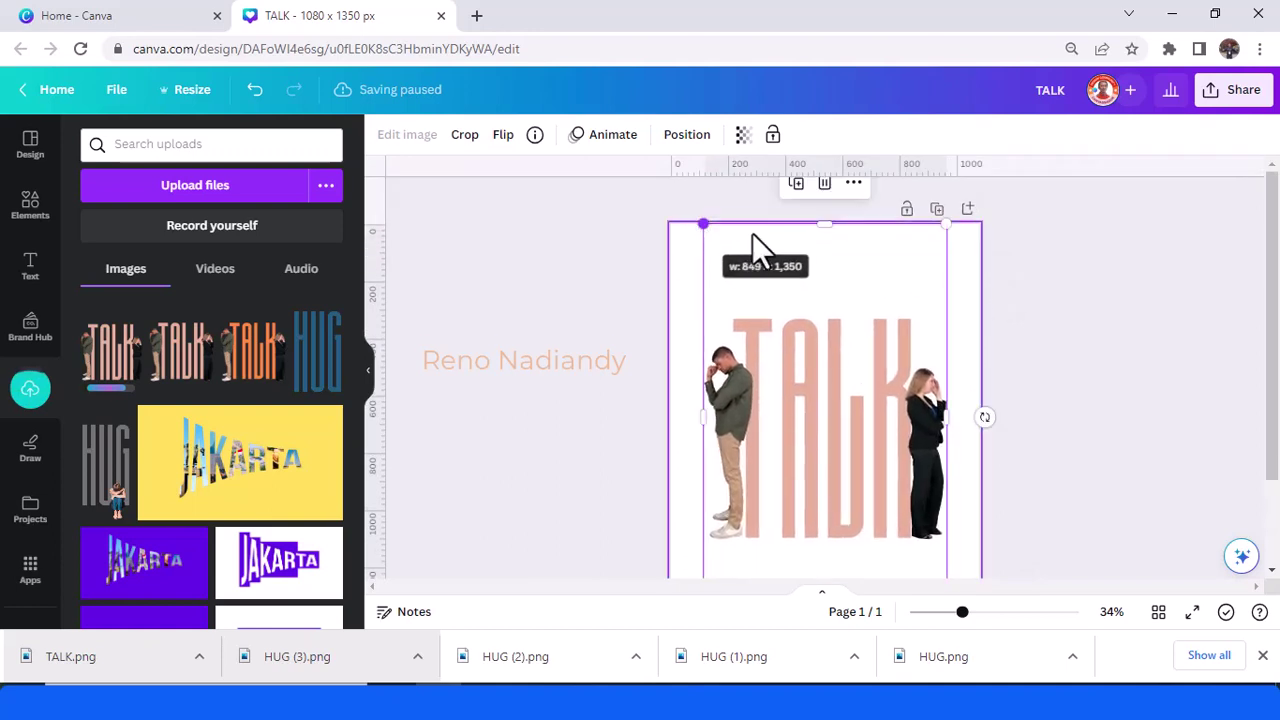
left_click_drag(806, 250, 808, 274)
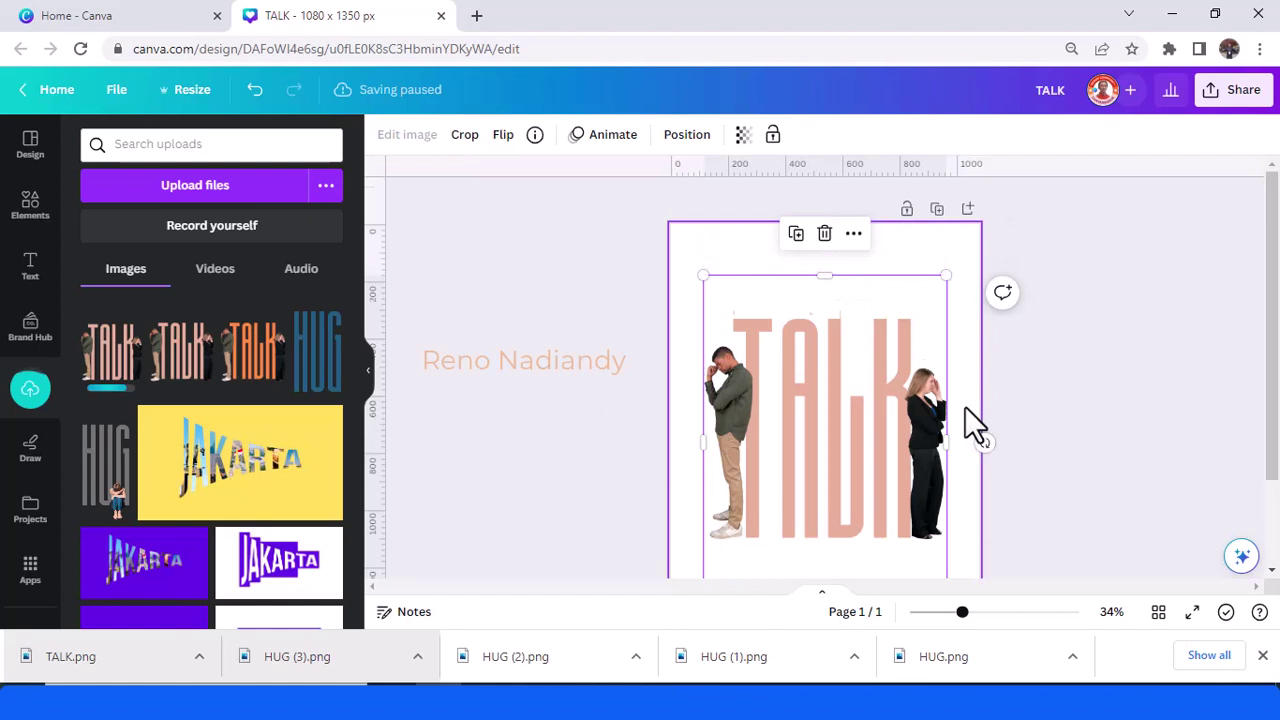
scroll(965, 406, "down", 2)
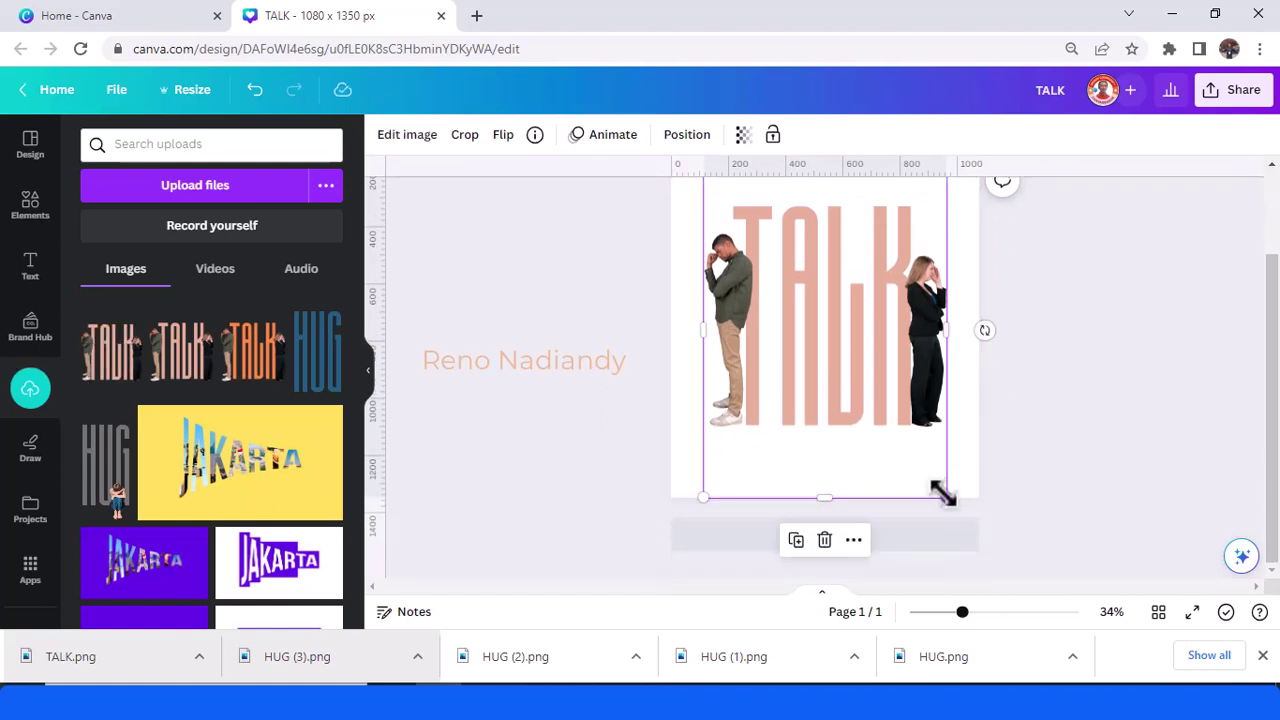
left_click_drag(945, 495, 886, 436)
scroll(930, 420, "up", 2)
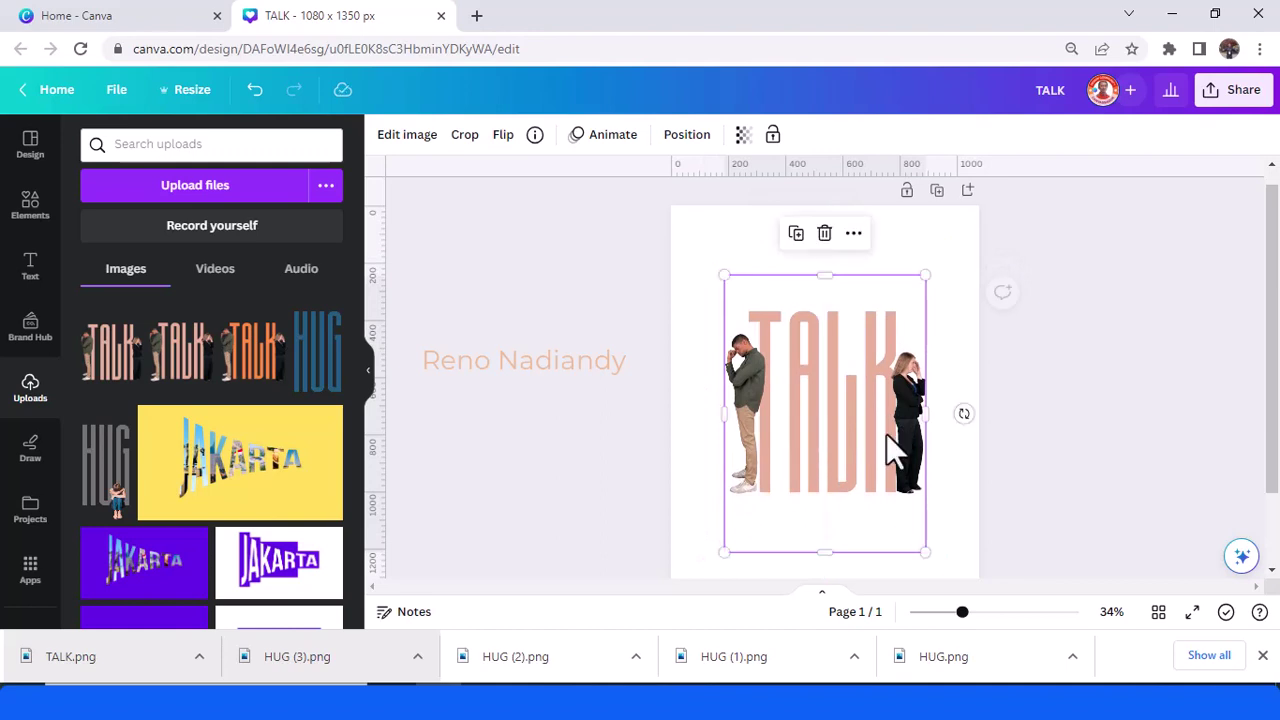
scroll(886, 449, "down", 2)
scroll(888, 445, "up", 2)
scroll(885, 445, "down", 2)
scroll(885, 443, "up", 2)
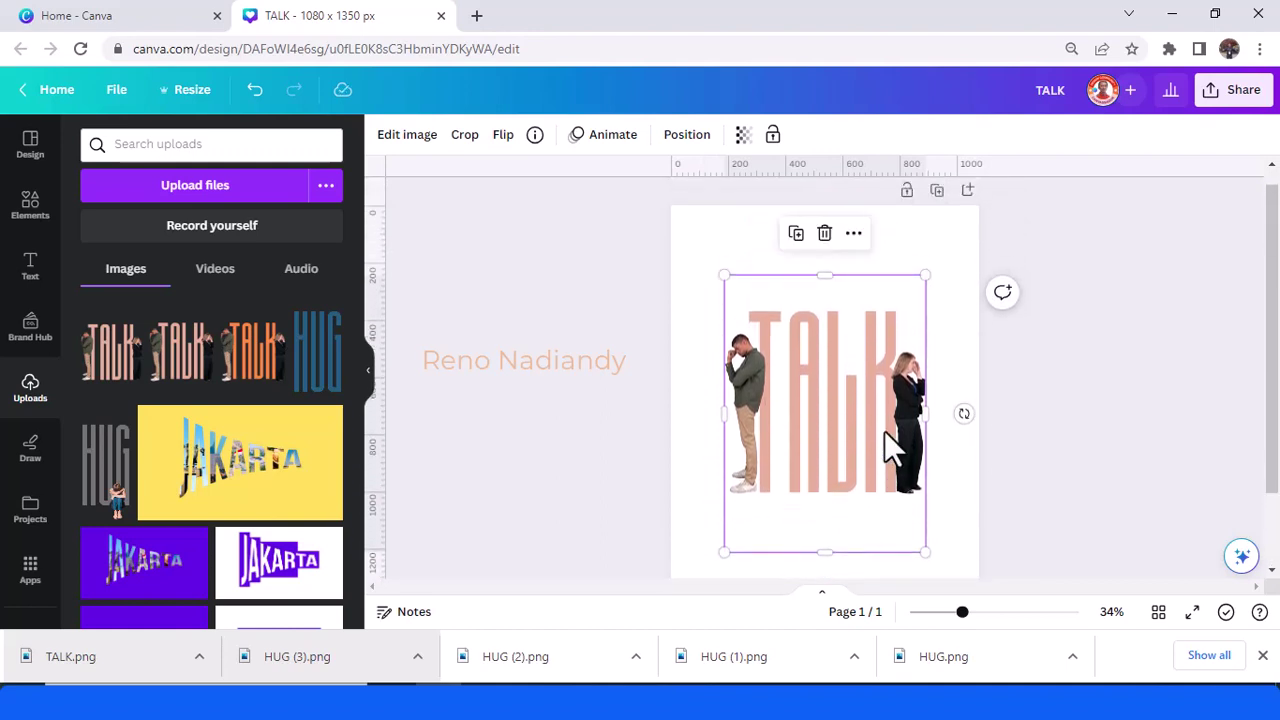
Duplicate the TALK image, flip the copy vertically and move it below the original
left_click(797, 234)
left_click_drag(803, 382, 798, 377)
left_click(503, 134)
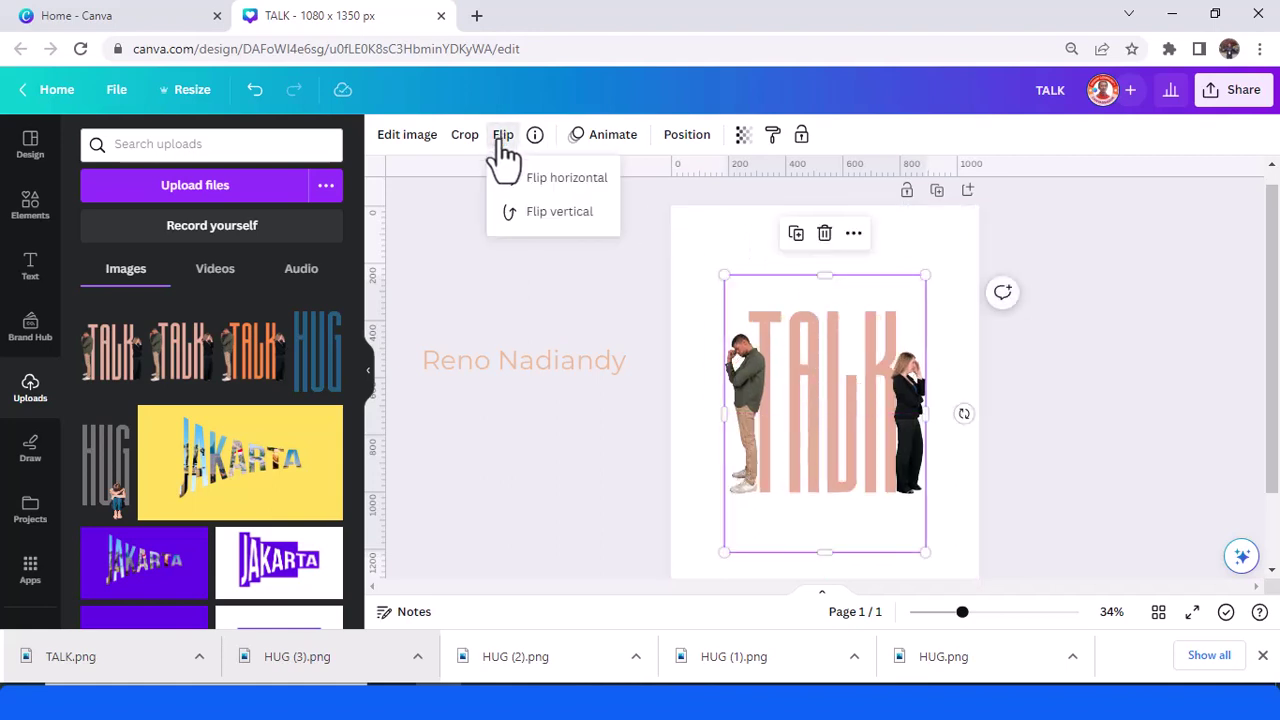
left_click(545, 212)
left_click_drag(783, 400, 823, 520)
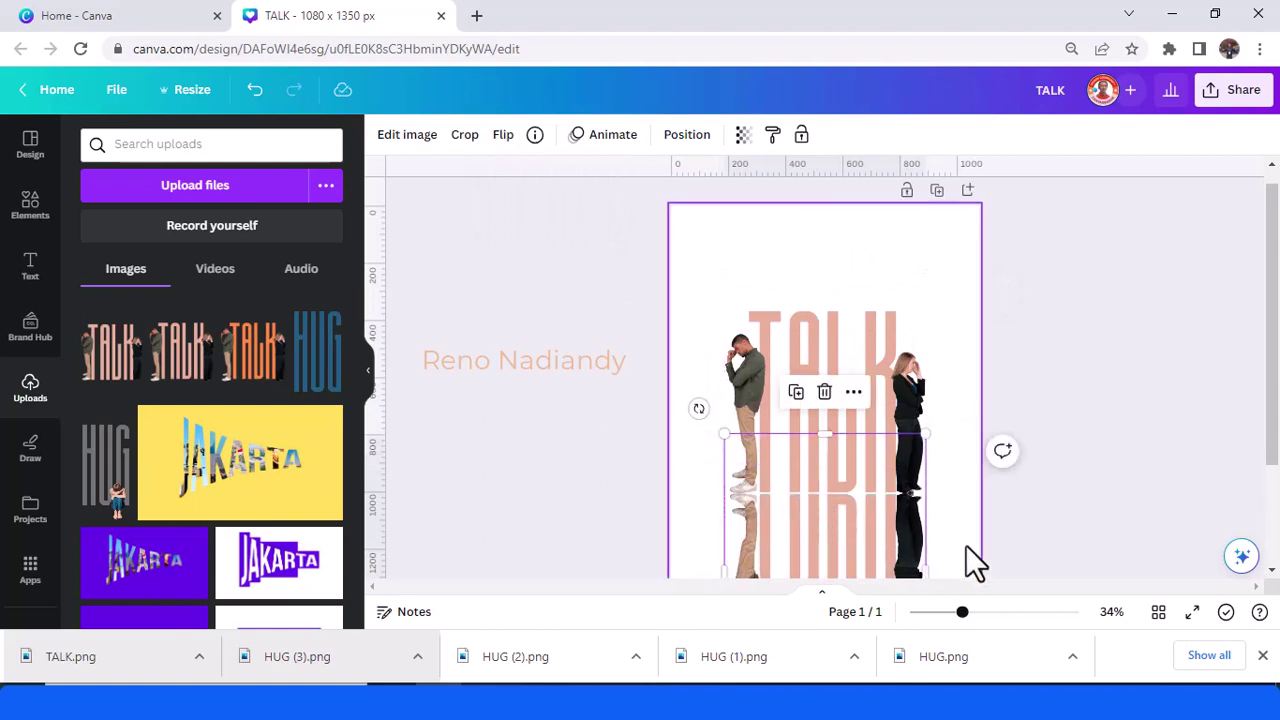
Send the flipped reflection one layer backward
left_click(955, 493)
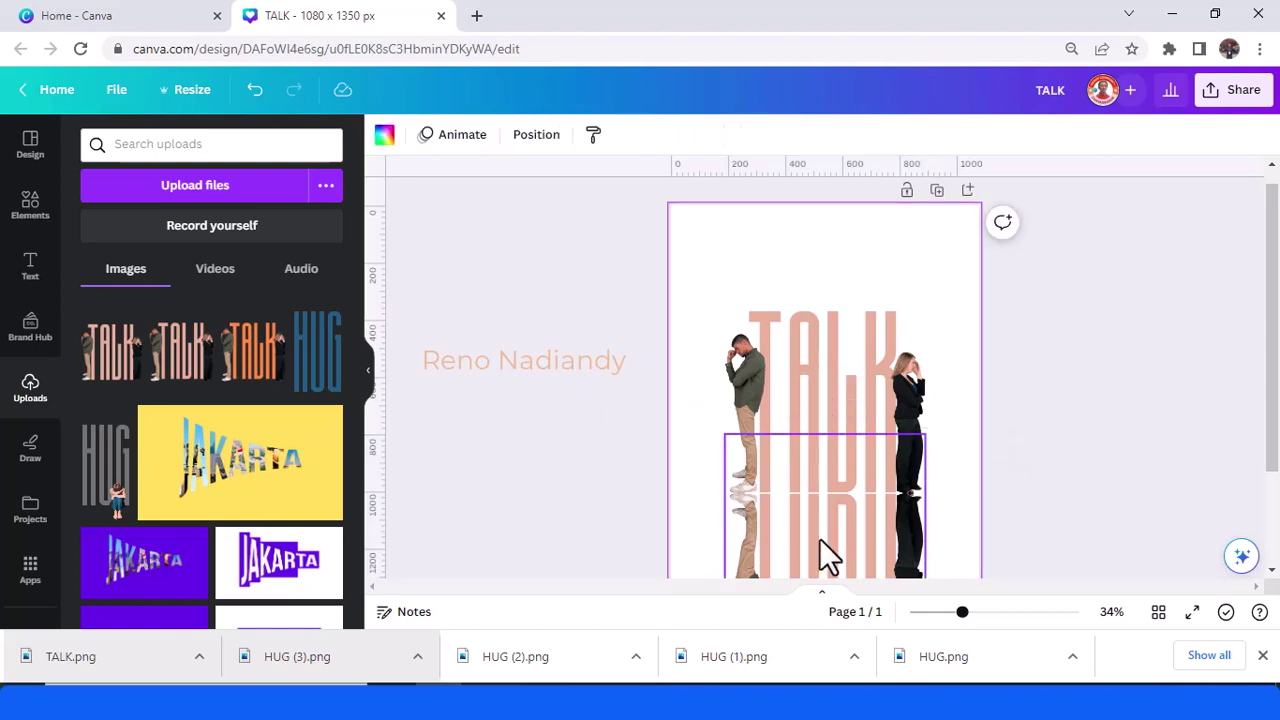
left_click(819, 538)
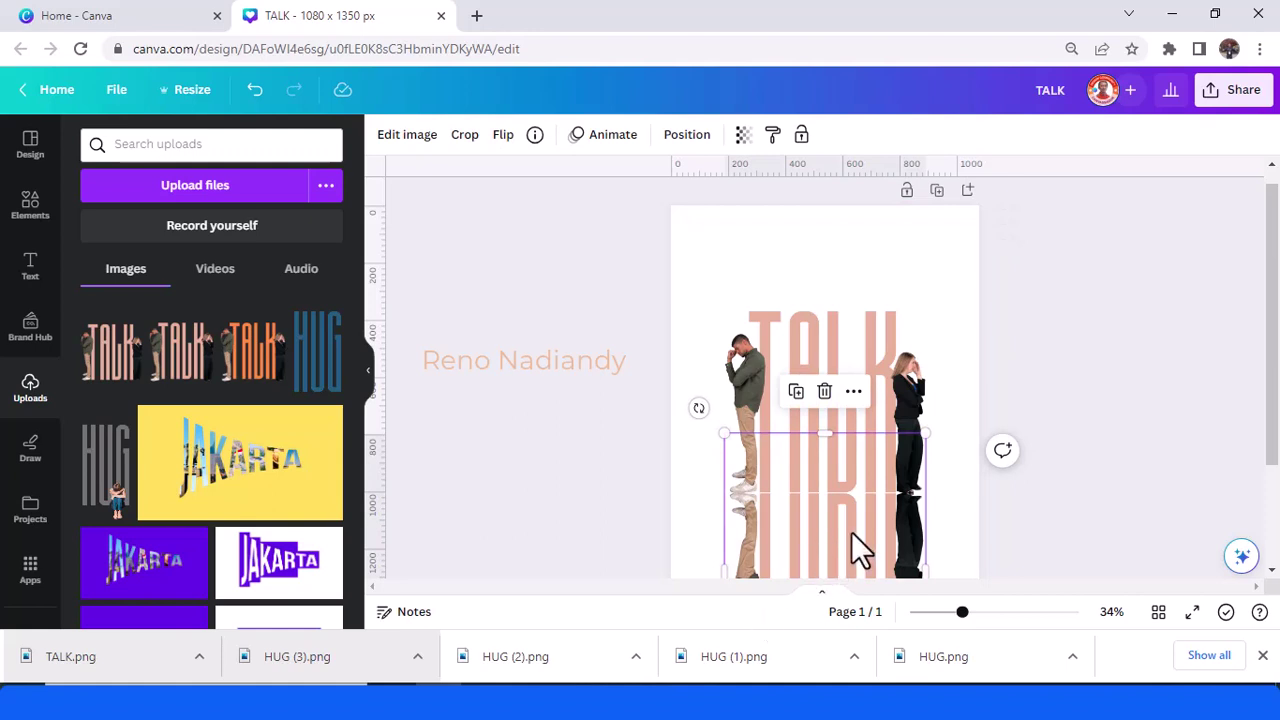
right_click(851, 531)
mouse_move(975, 343)
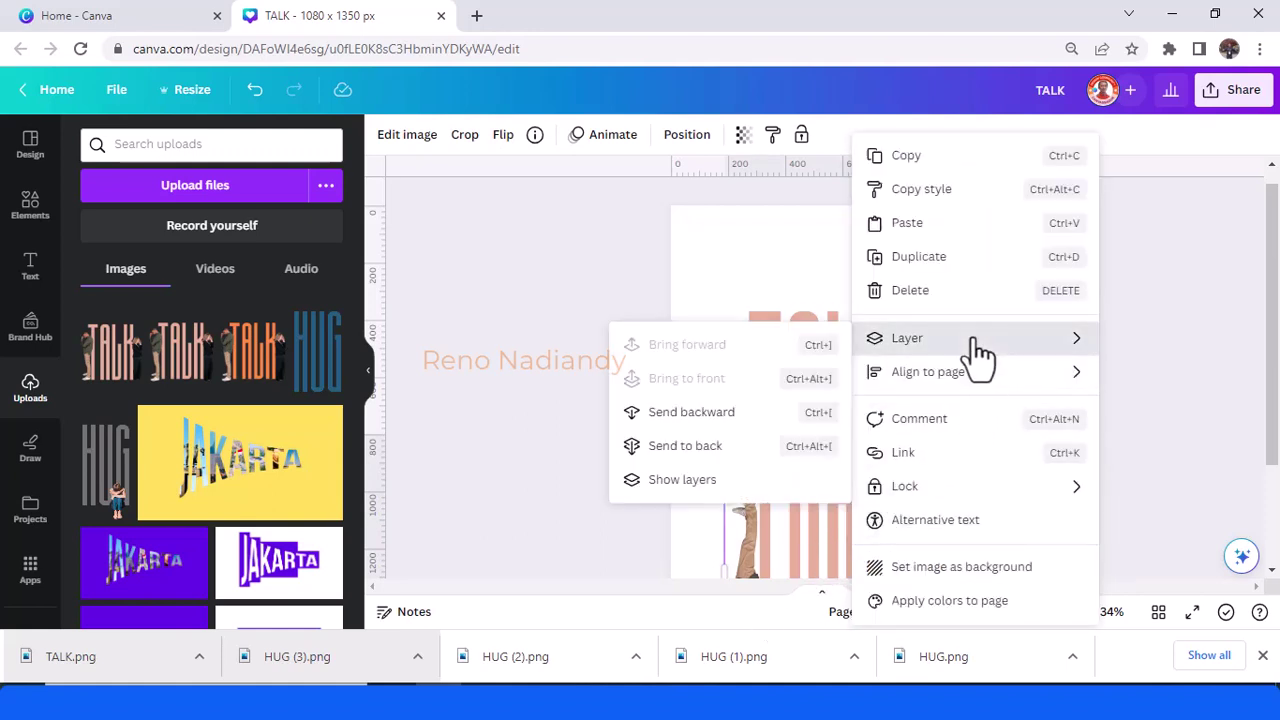
left_click(712, 414)
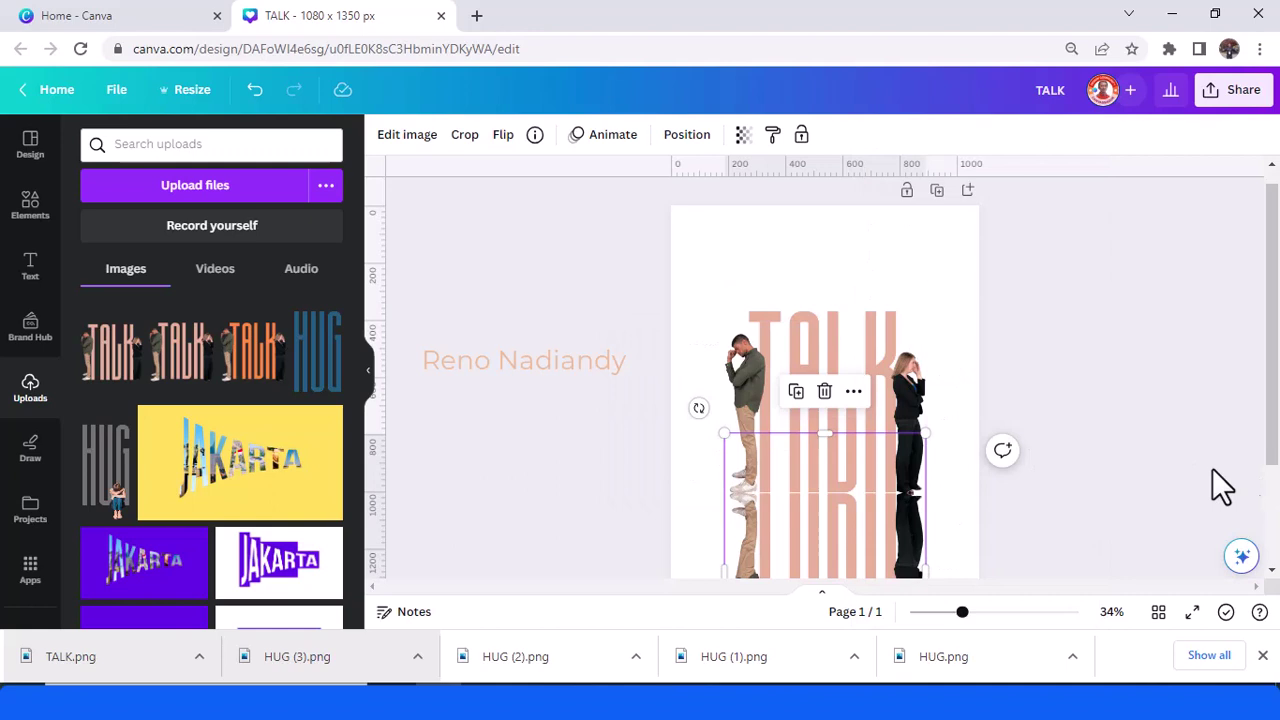
Set the reflection's transparency to 80
left_click(741, 136)
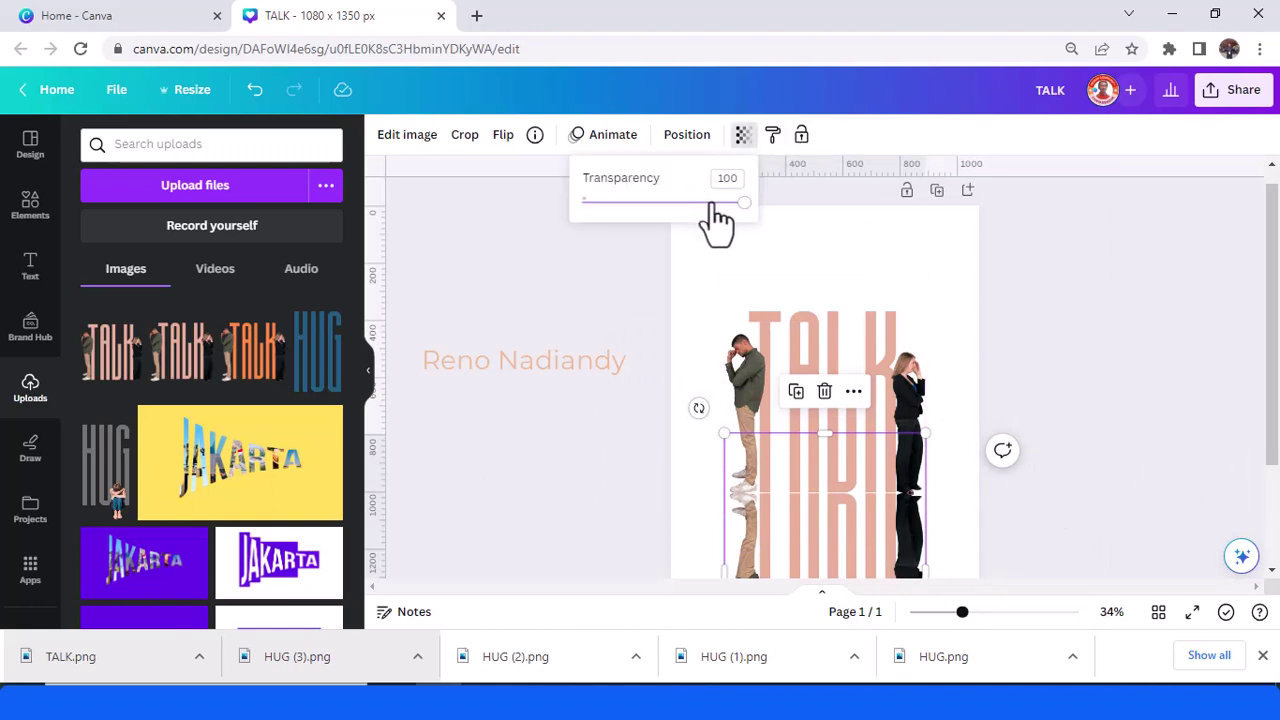
left_click(743, 178)
type("80")
key("Return")
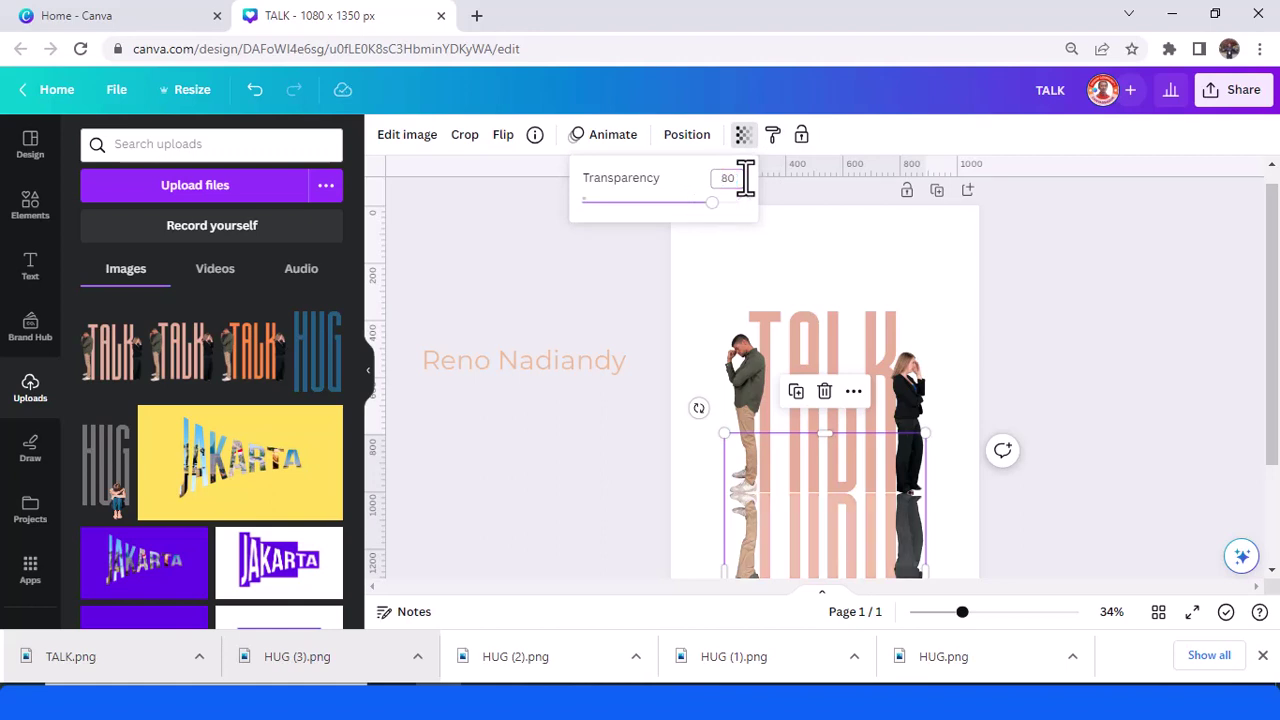
Lay the White Transparent Gradient element over the reflection at the bottom of the page
left_click(518, 358)
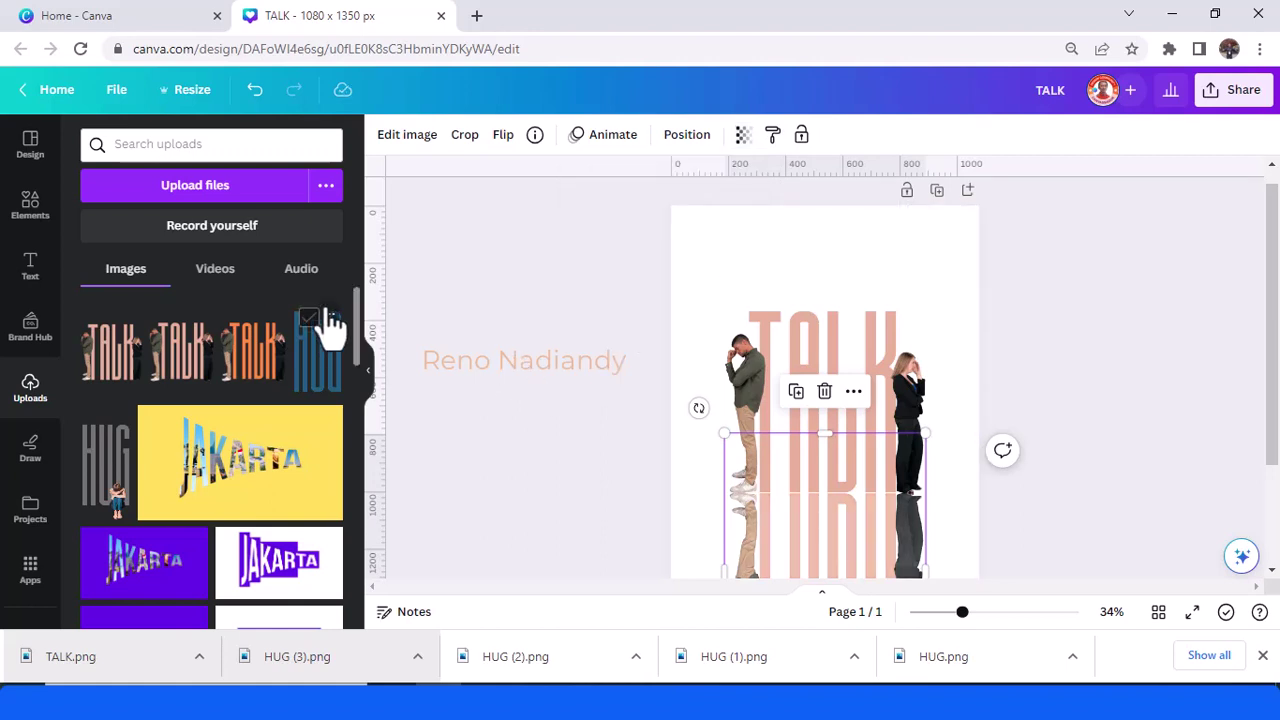
left_click(479, 310)
left_click(28, 205)
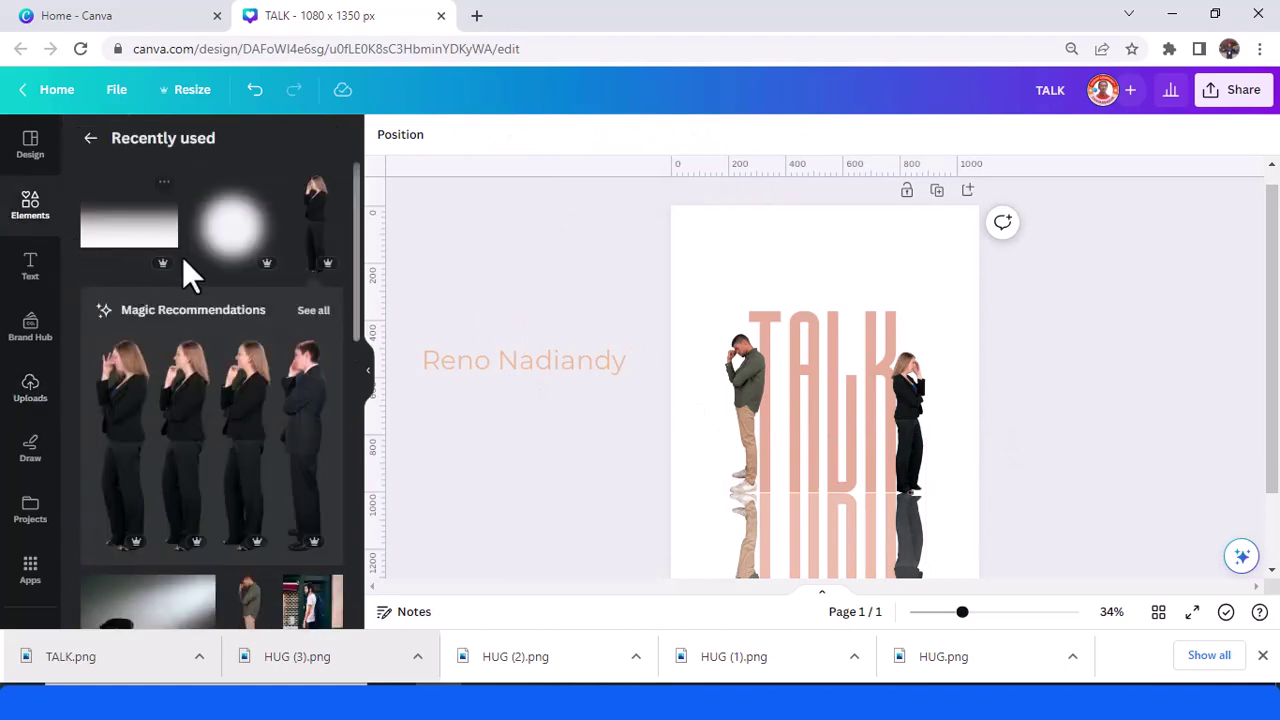
left_click(164, 190)
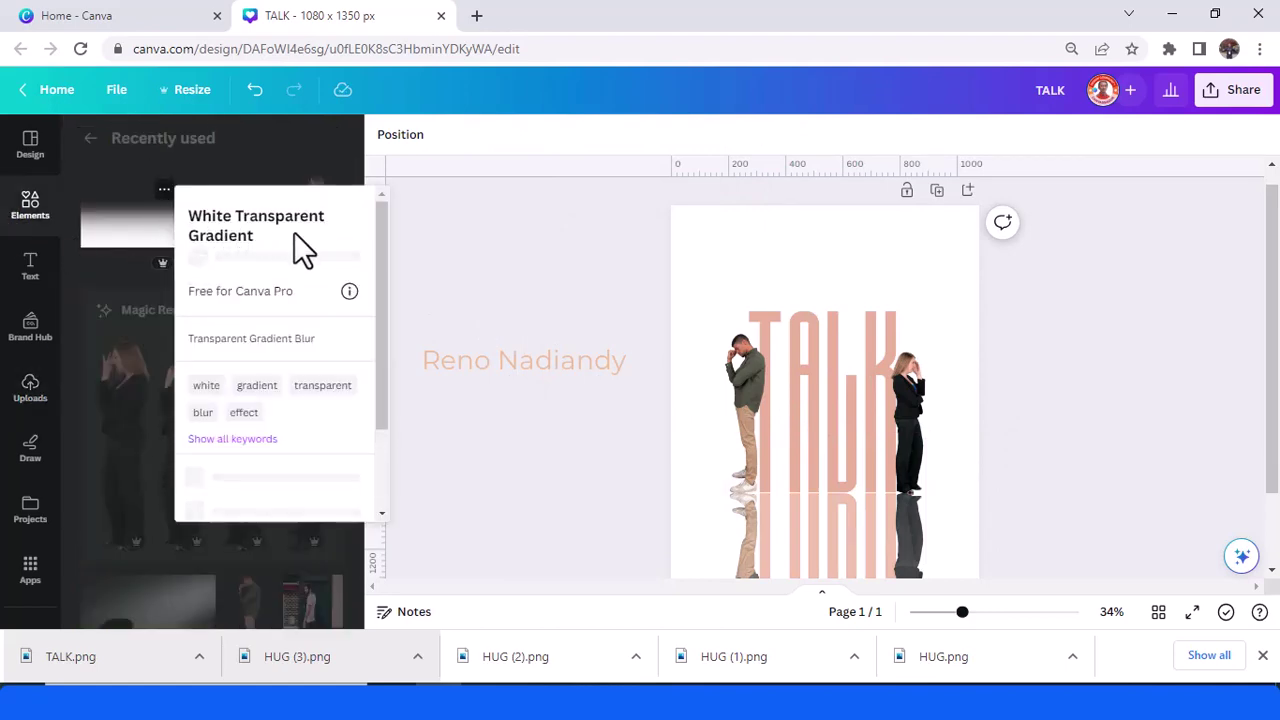
left_click(126, 238)
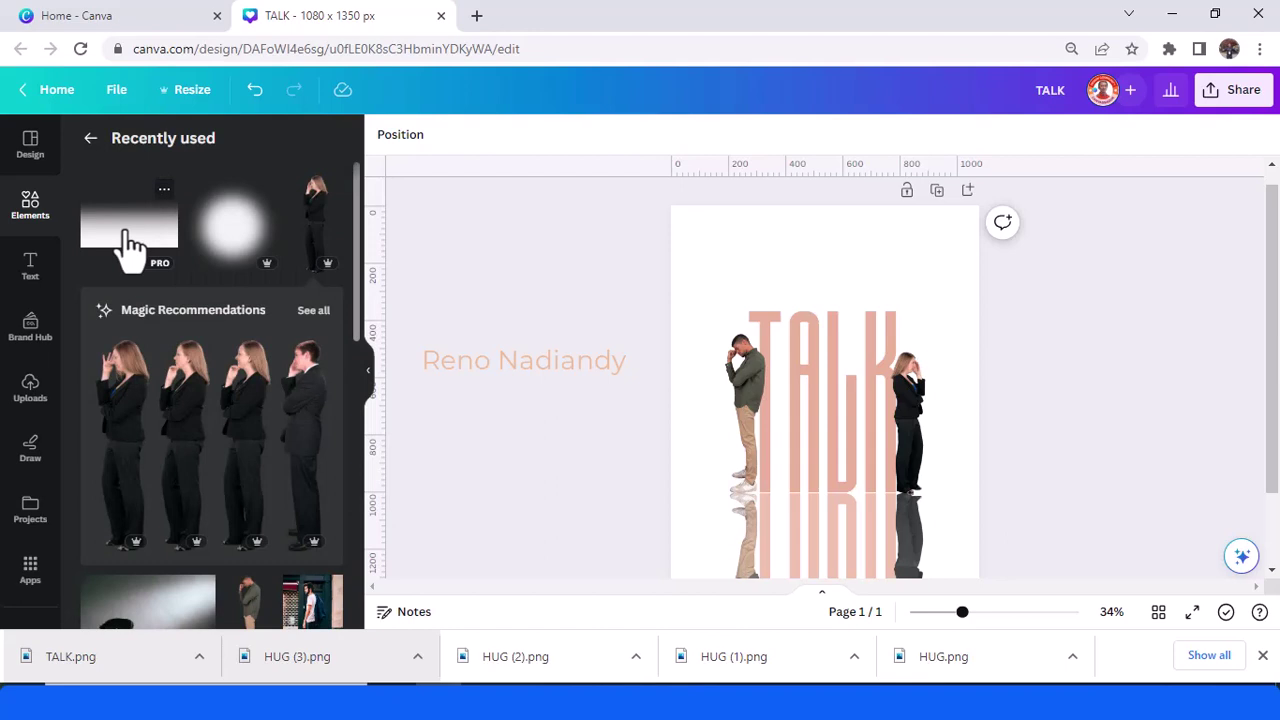
left_click(126, 240)
scroll(904, 411, "down", 2)
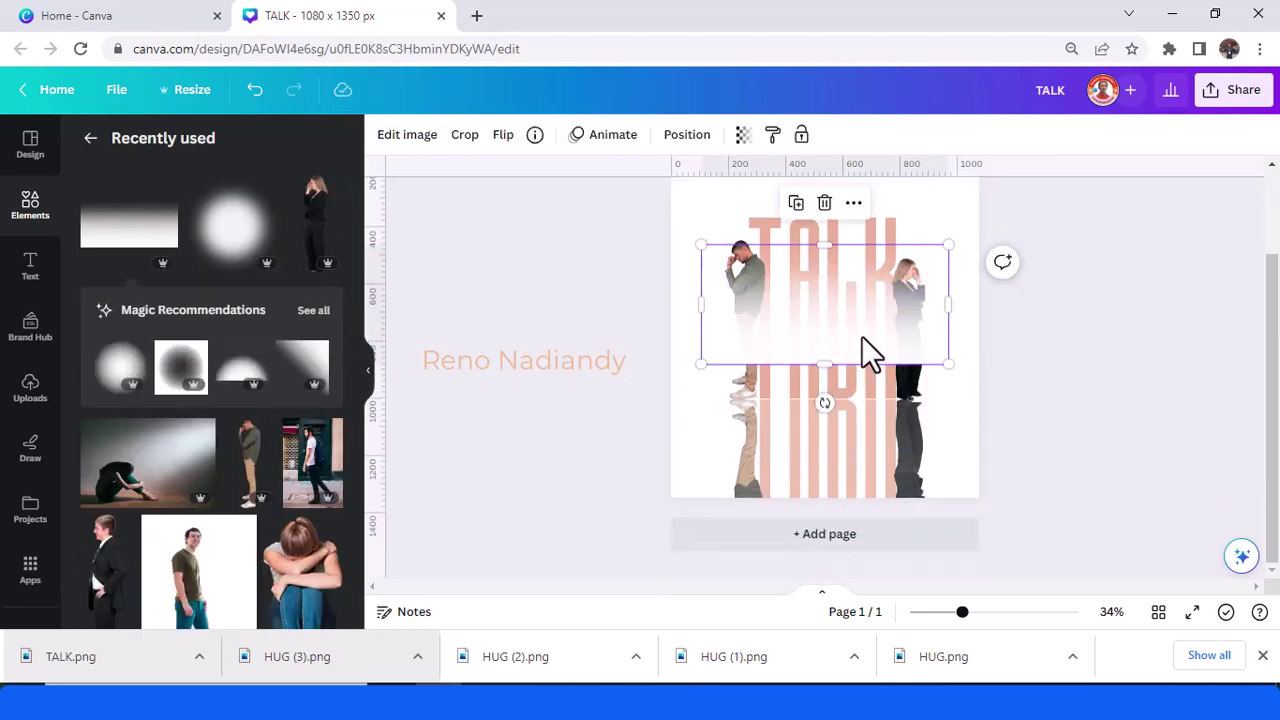
left_click_drag(863, 351, 860, 483)
left_click(1066, 400)
scroll(1070, 402, "up", 2)
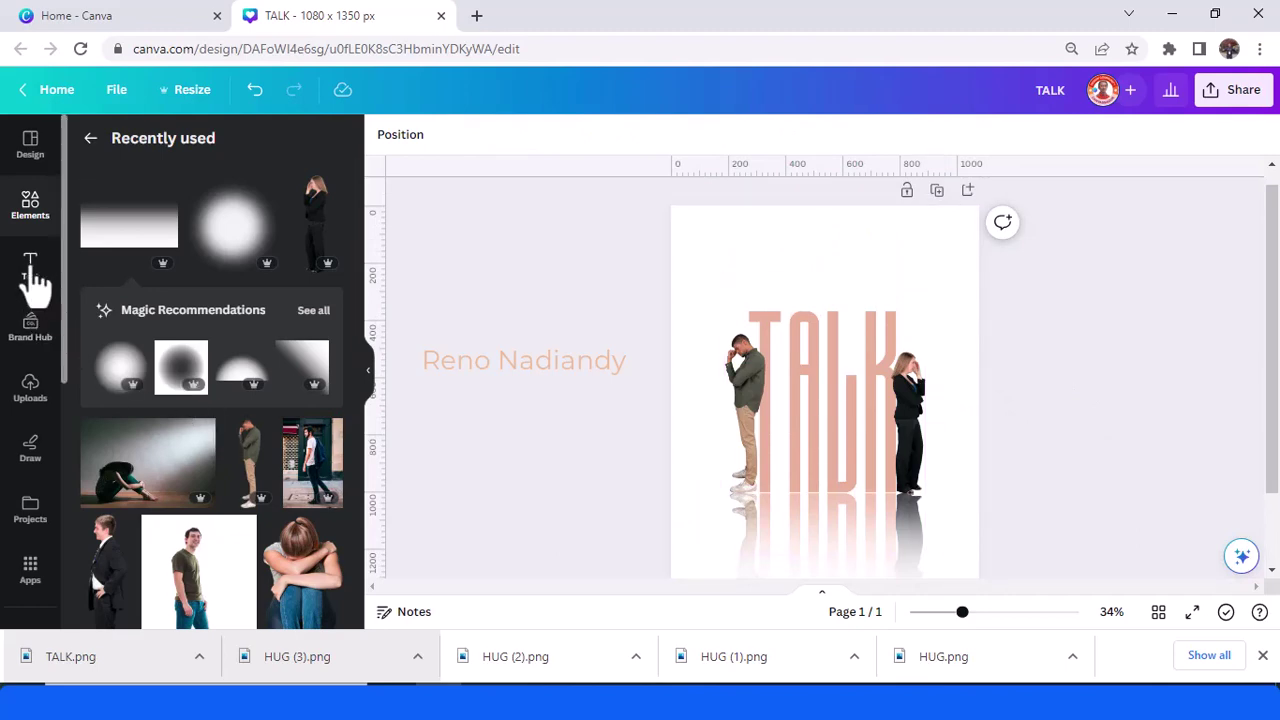
Add a subheading reading 'we need to'
left_click(31, 272)
left_click(182, 408)
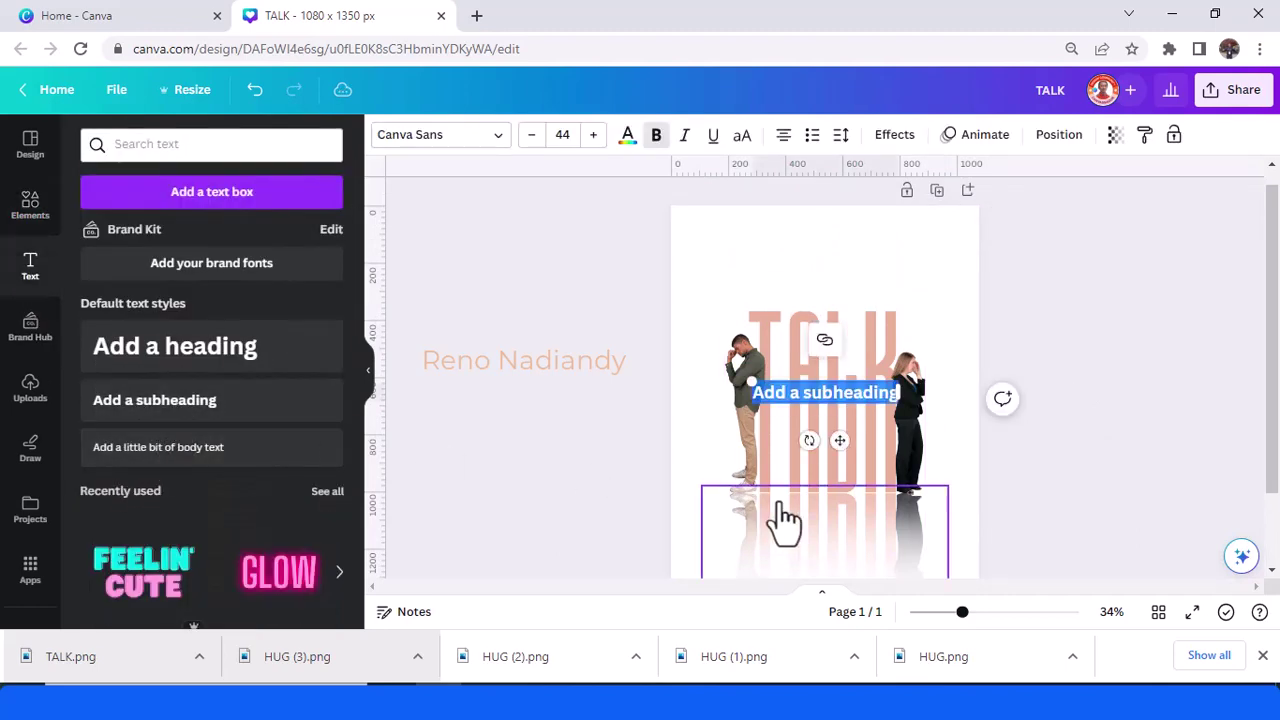
type("WE")
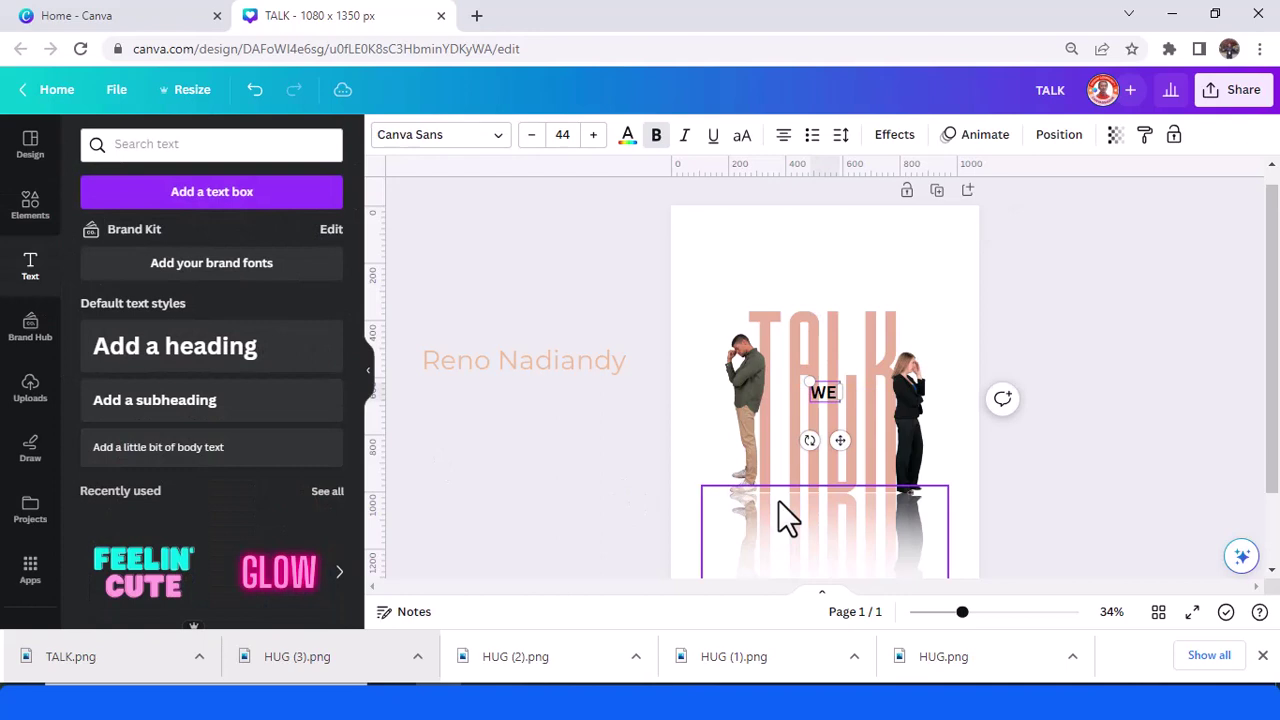
key("BackSpace")
key("BackSpace")
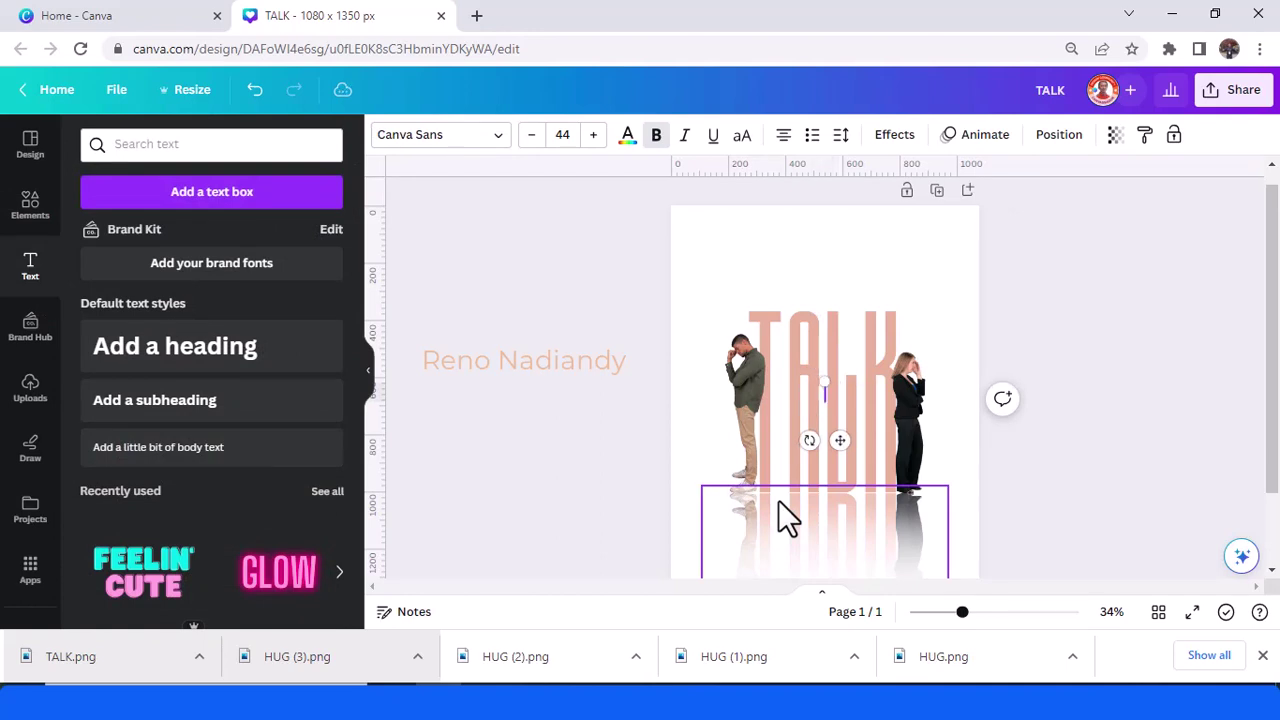
type("we")
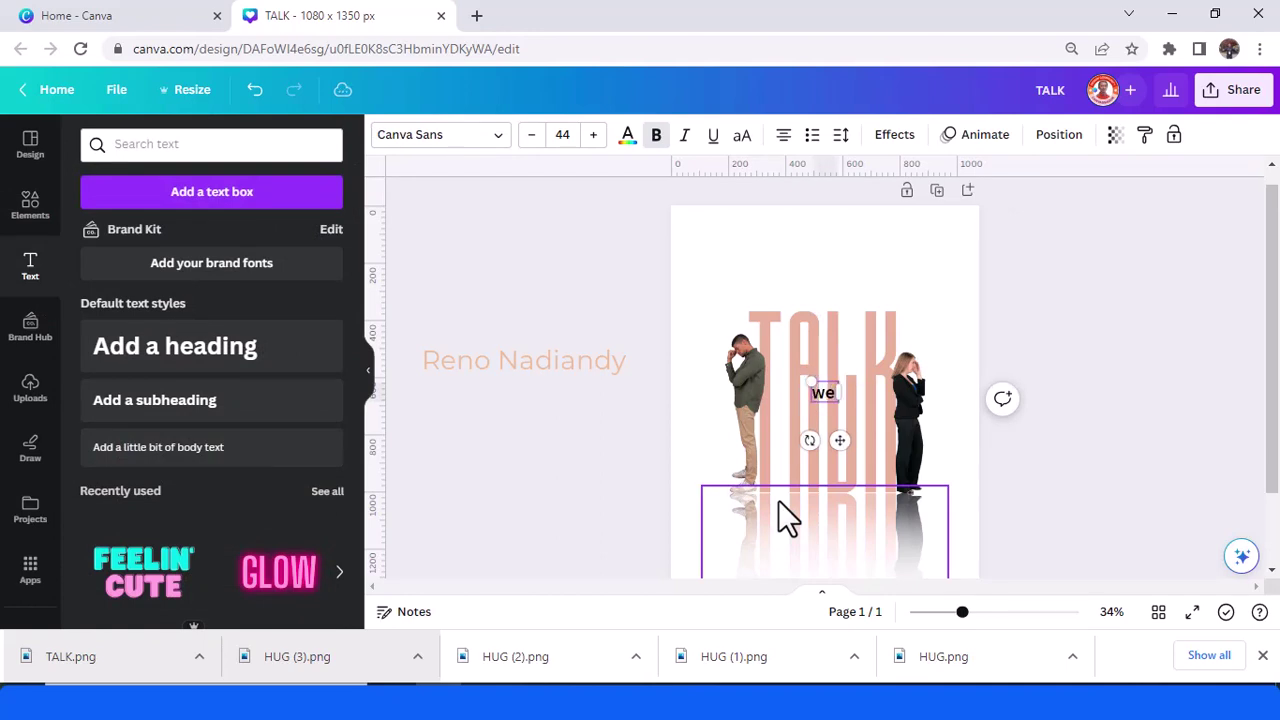
type(" nee")
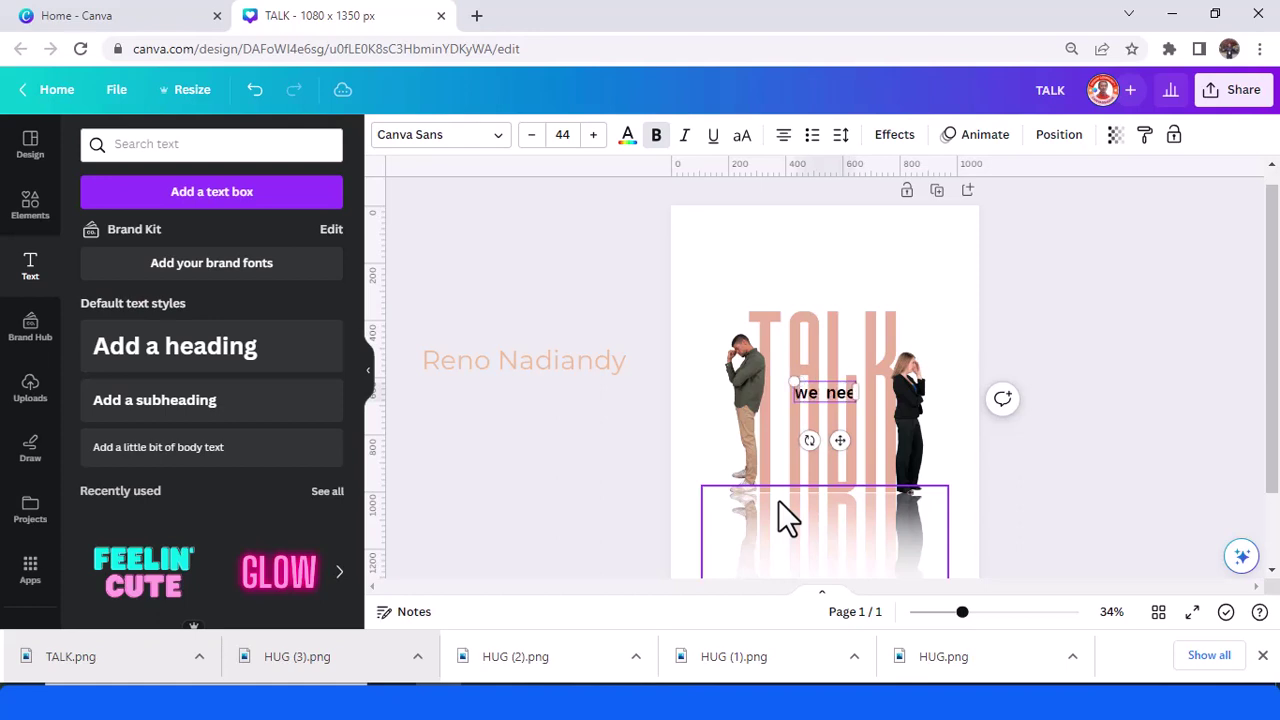
type("d to")
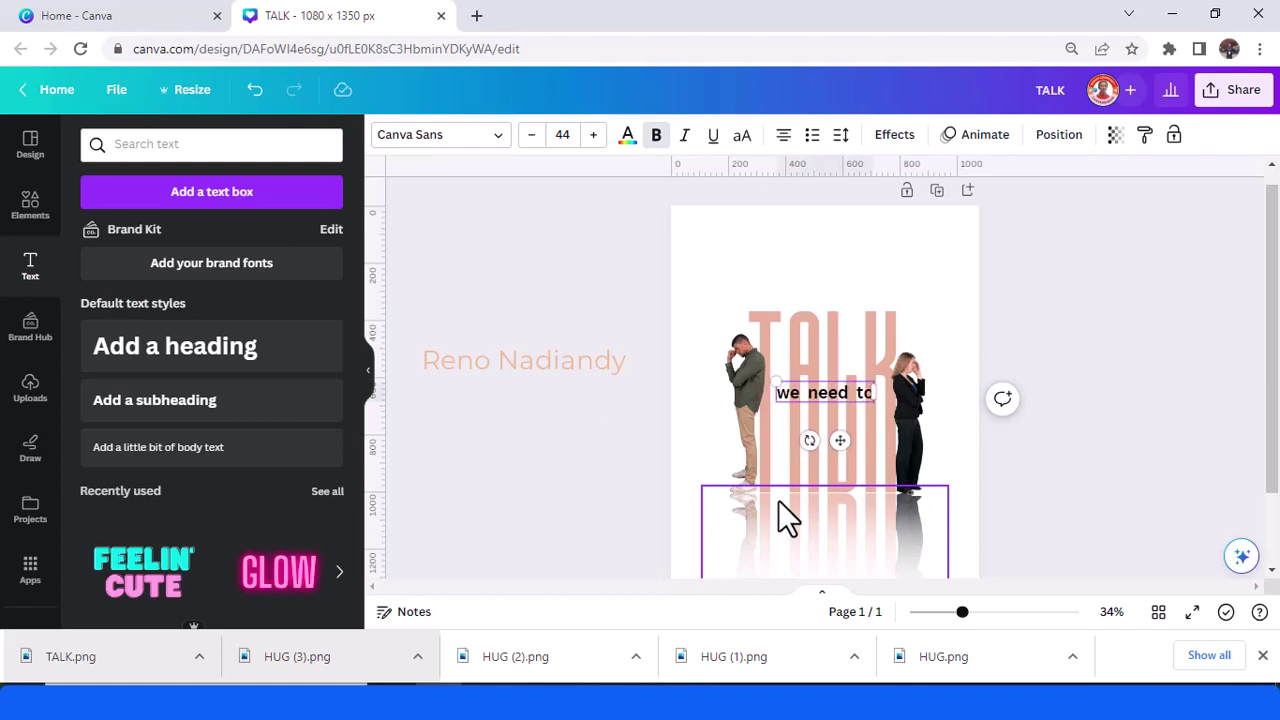
Widen the letter spacing of 'we need to' to about 237
key("ctrl+a")
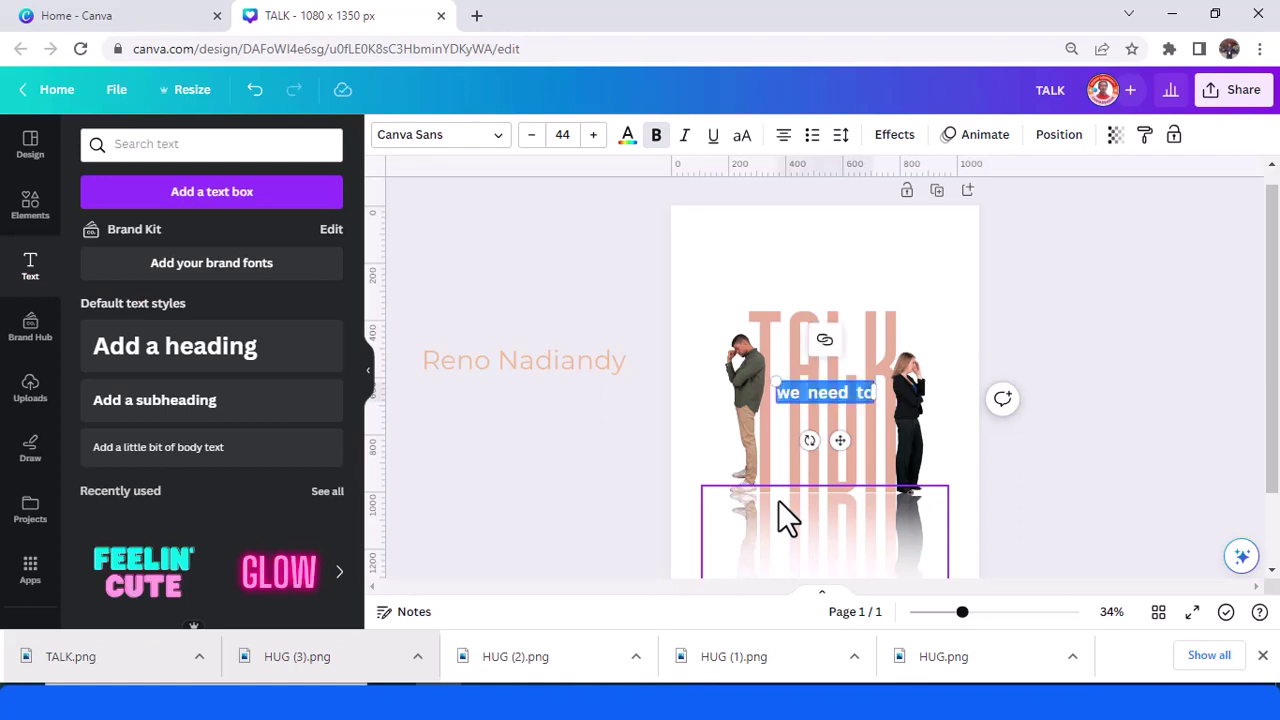
left_click(848, 136)
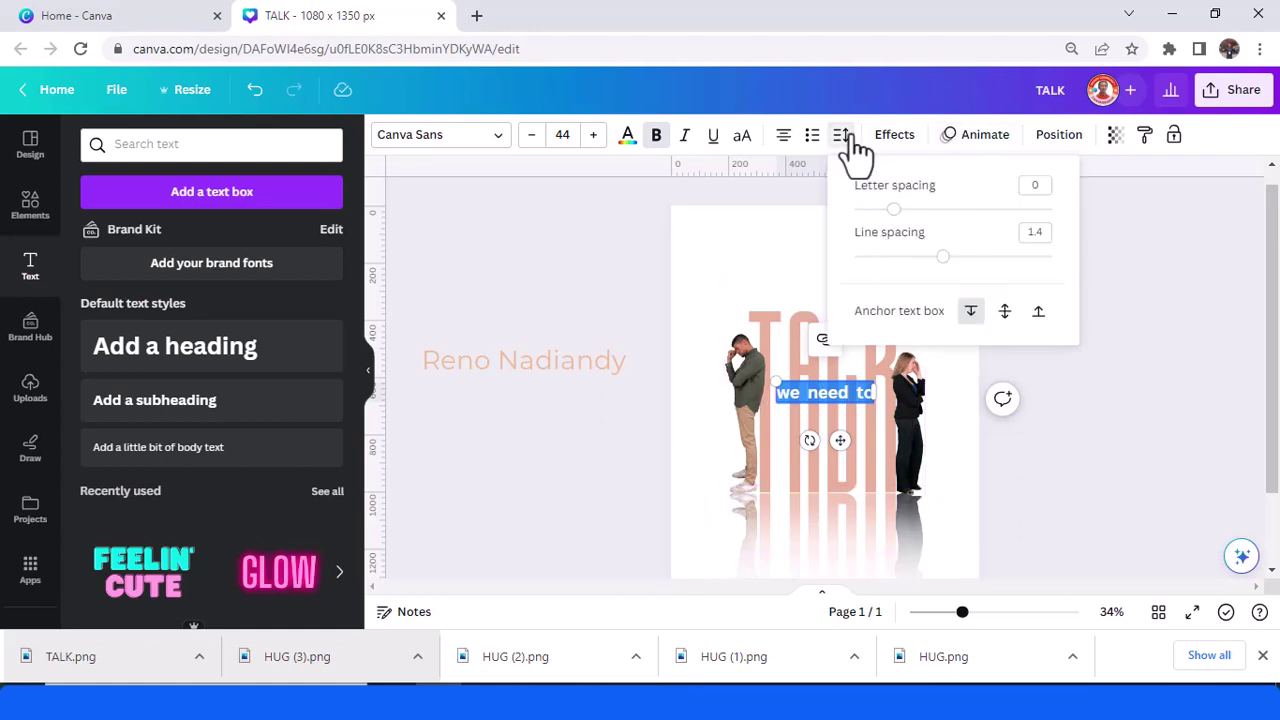
left_click_drag(894, 210, 946, 236)
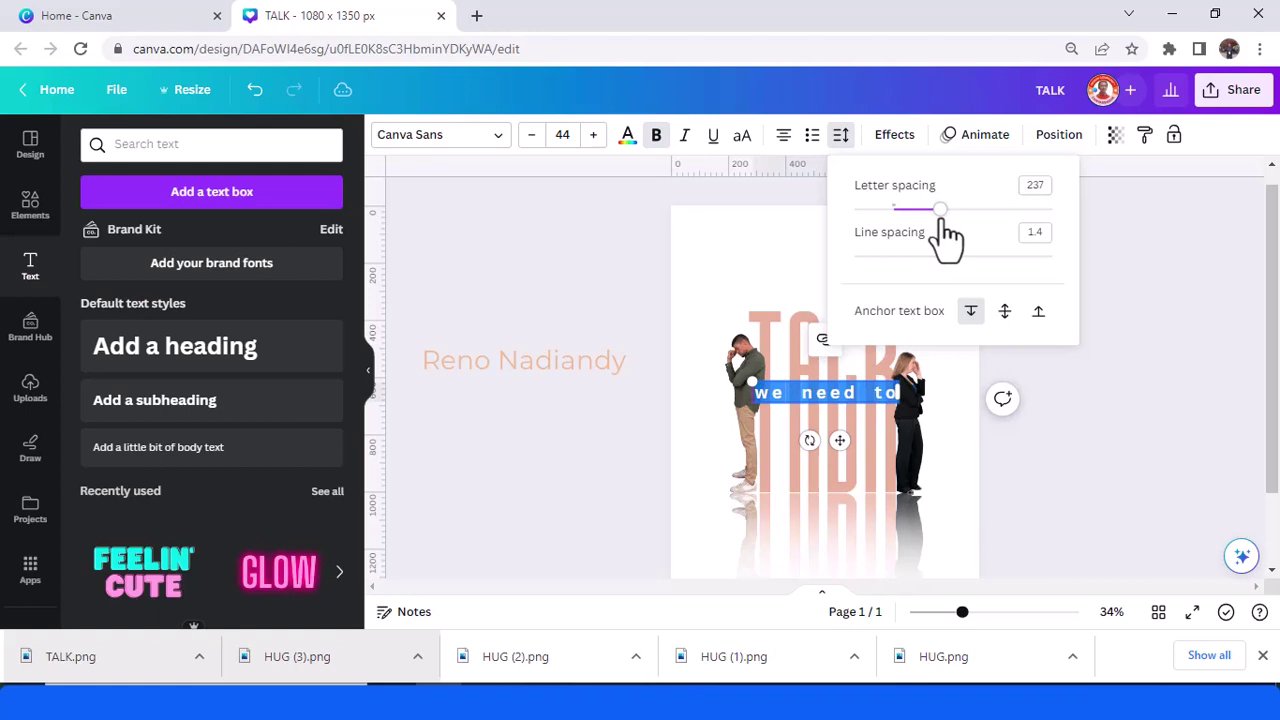
Apply the Curve shape effect to the 'we need to' text
left_click(898, 136)
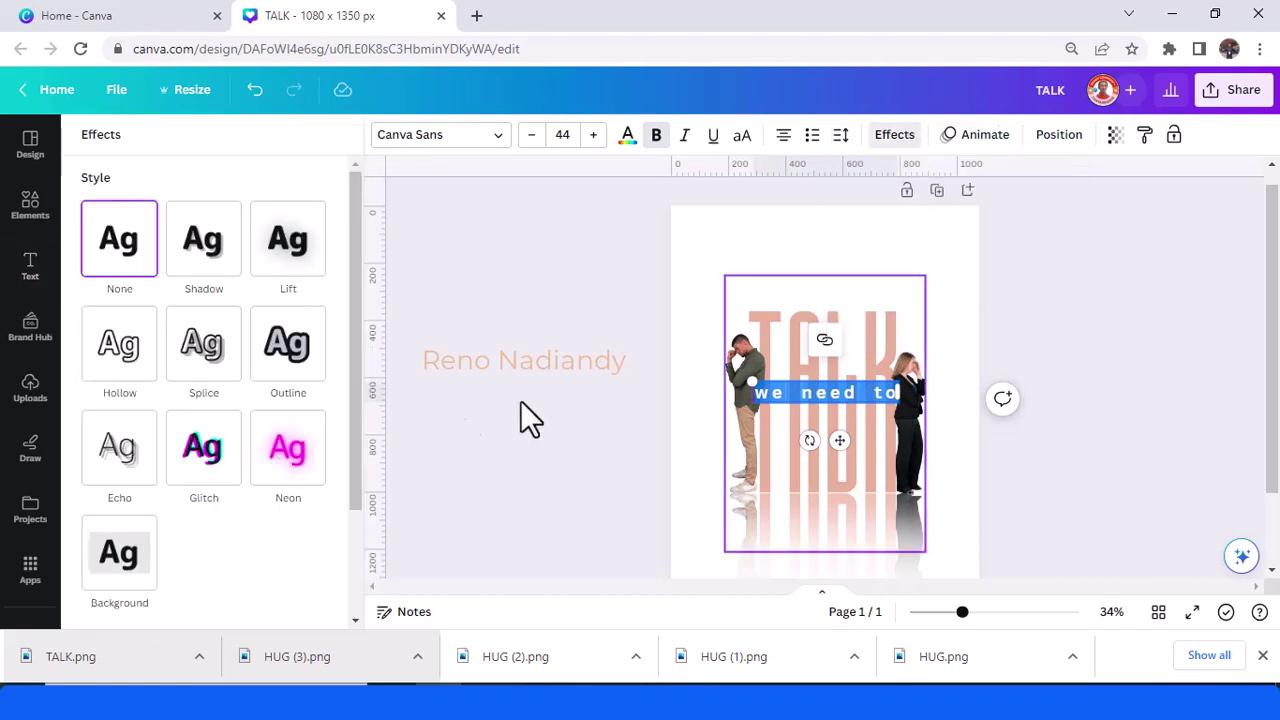
scroll(145, 485, "down", 1)
scroll(145, 485, "down", 1)
left_click(217, 585)
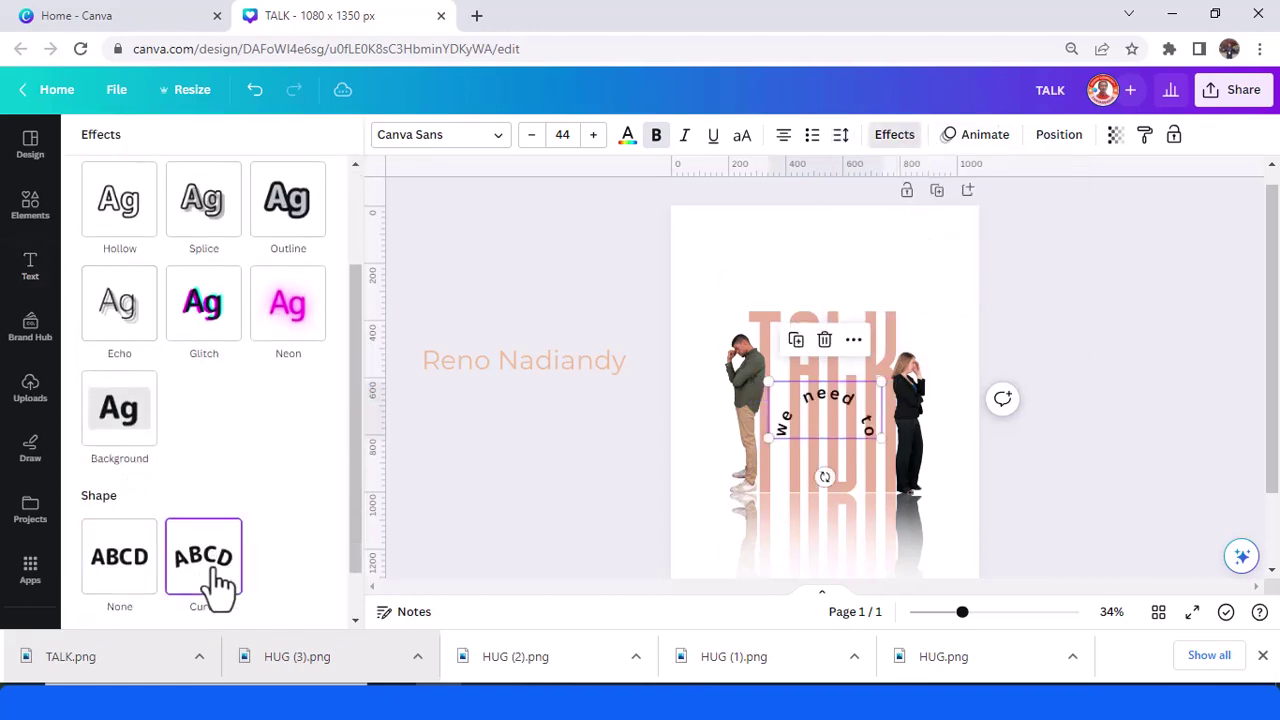
Move the curved text above TALK and enlarge it to size 52.3
left_click_drag(867, 418, 851, 295)
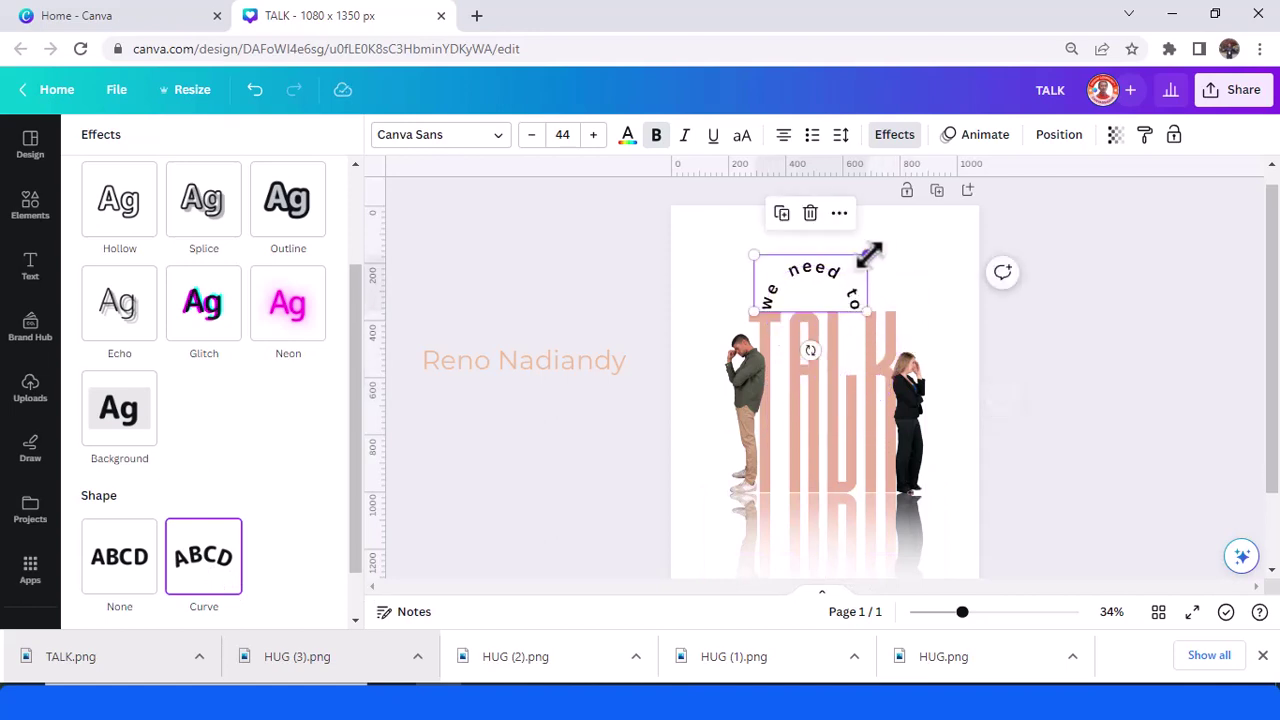
left_click_drag(868, 252, 894, 250)
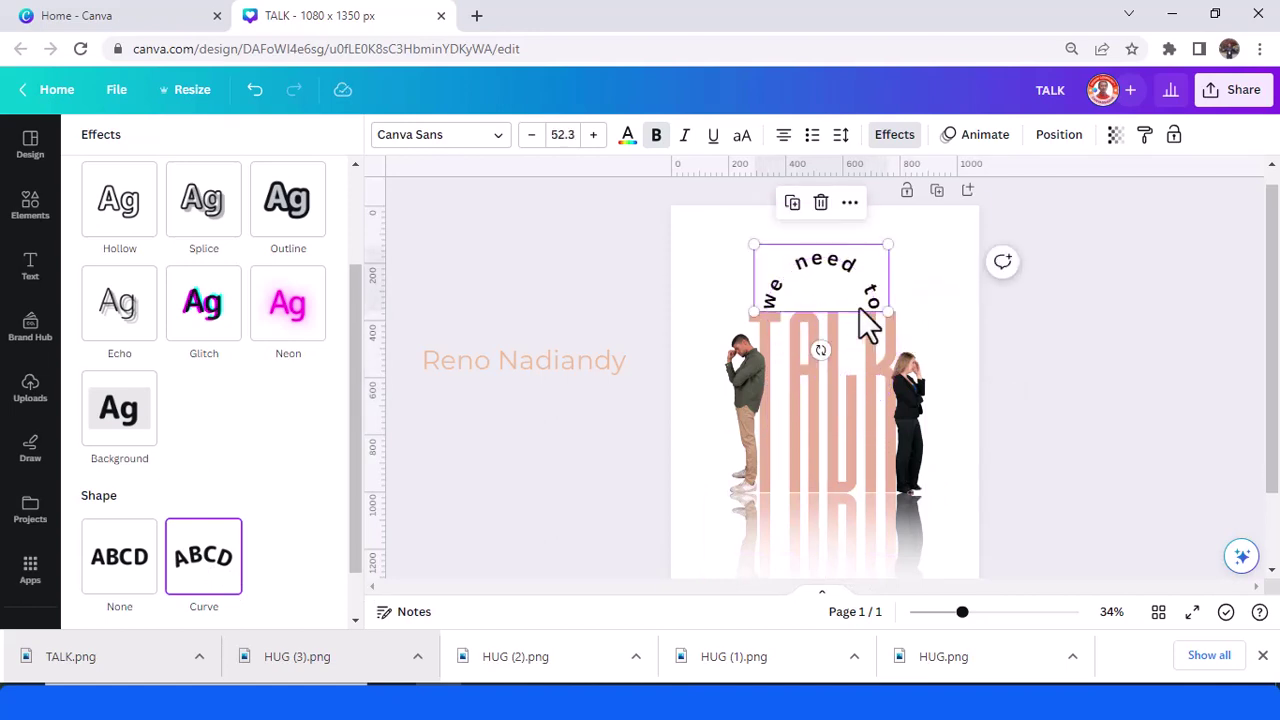
left_click_drag(866, 318, 857, 293)
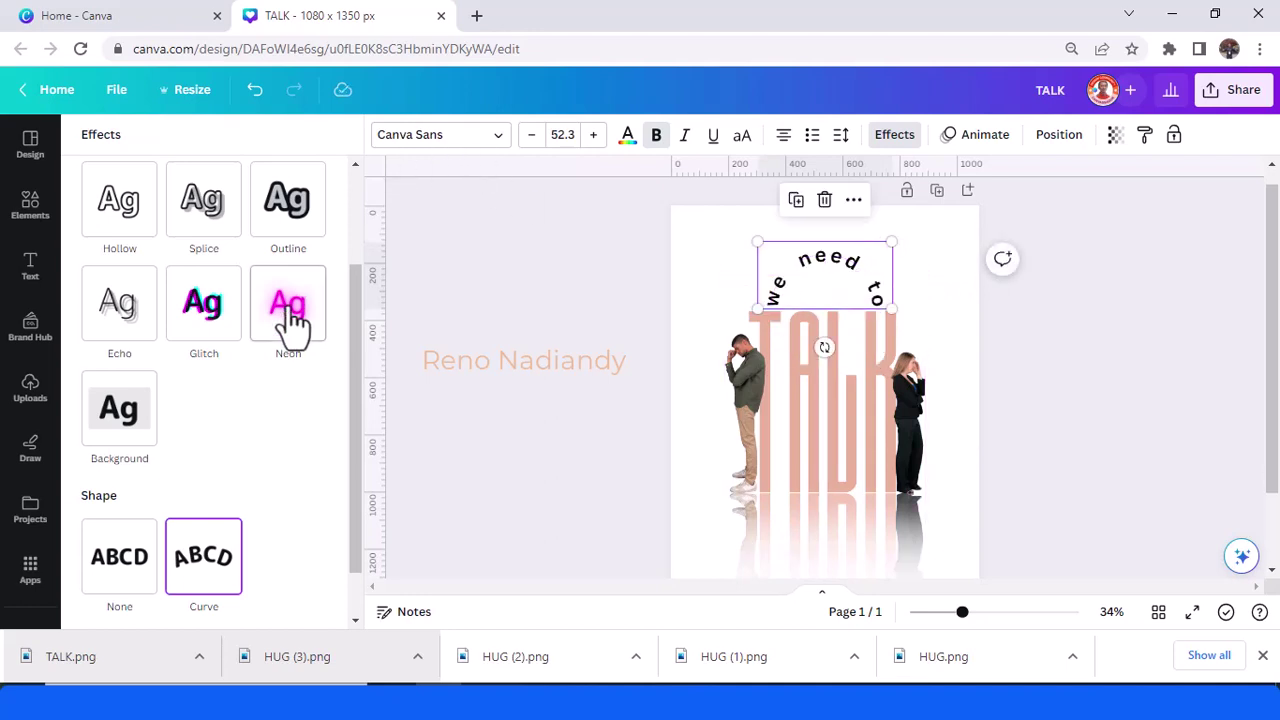
Recolour the curved text brown using the Photo colors swatches
left_click(627, 136)
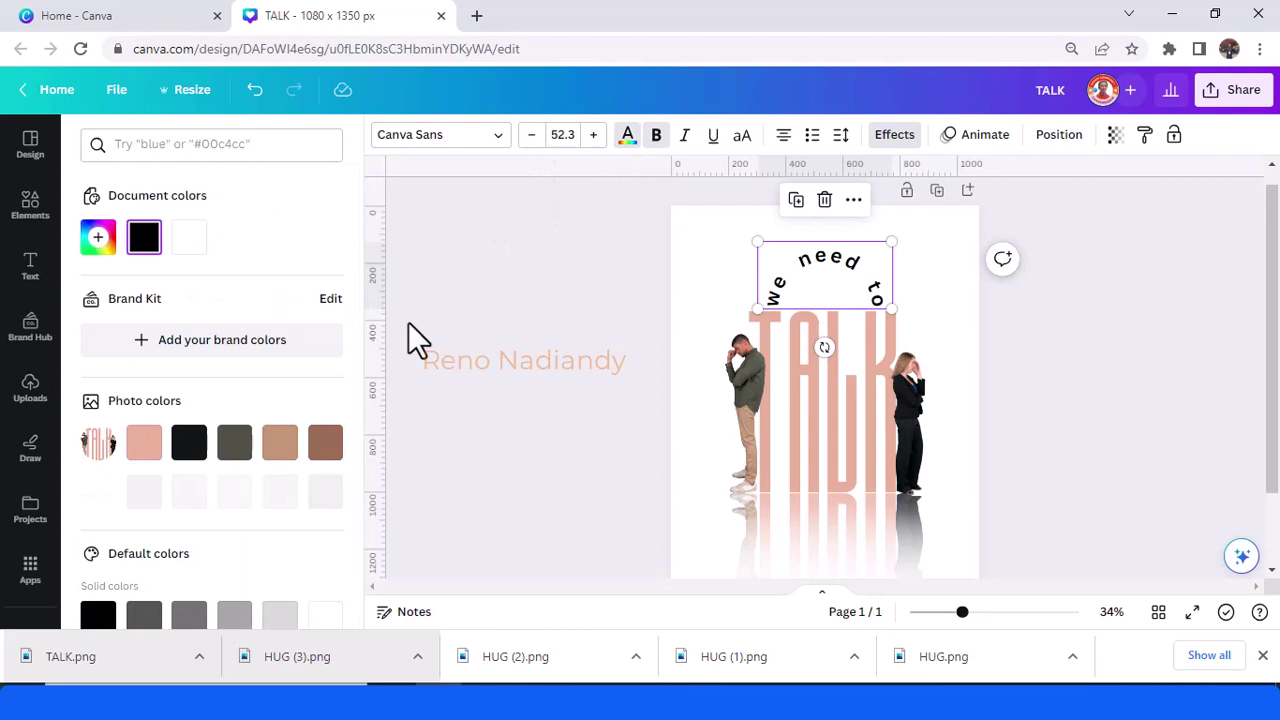
left_click(236, 455)
left_click(325, 452)
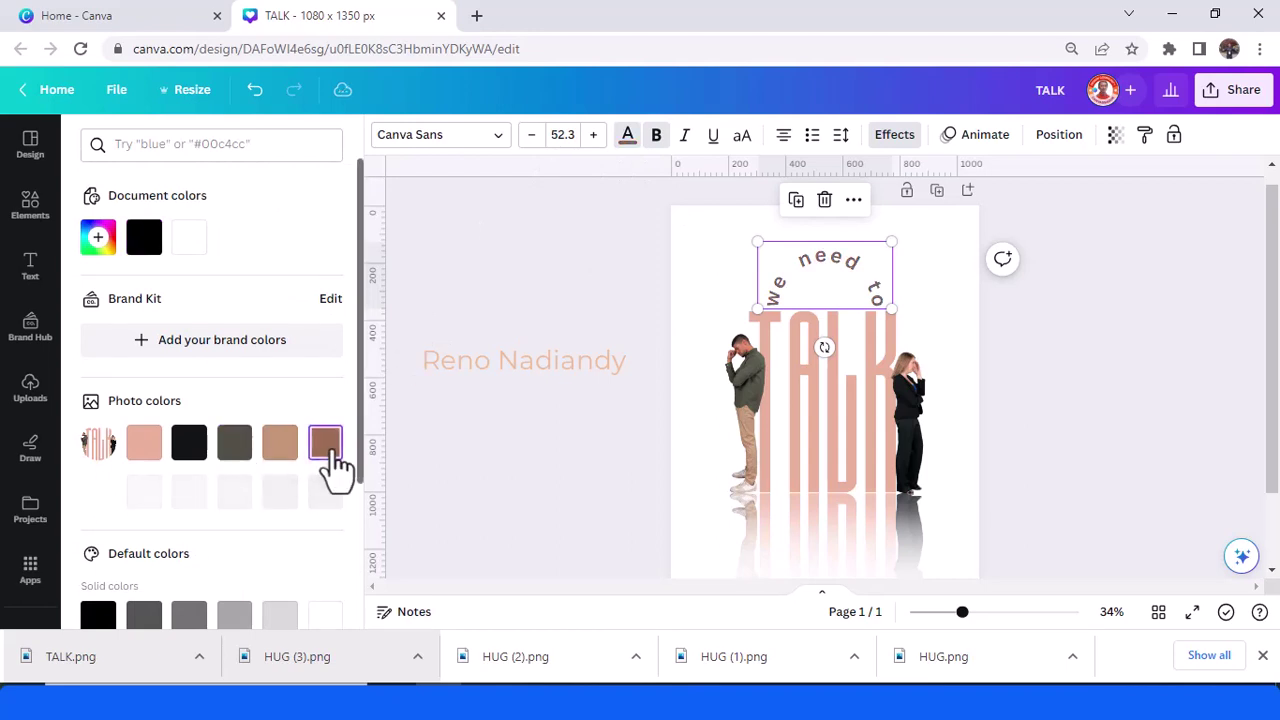
Lower the 'we need to' curve from 79 to 65 and nudge it down to centre above TALK
left_click(1076, 458)
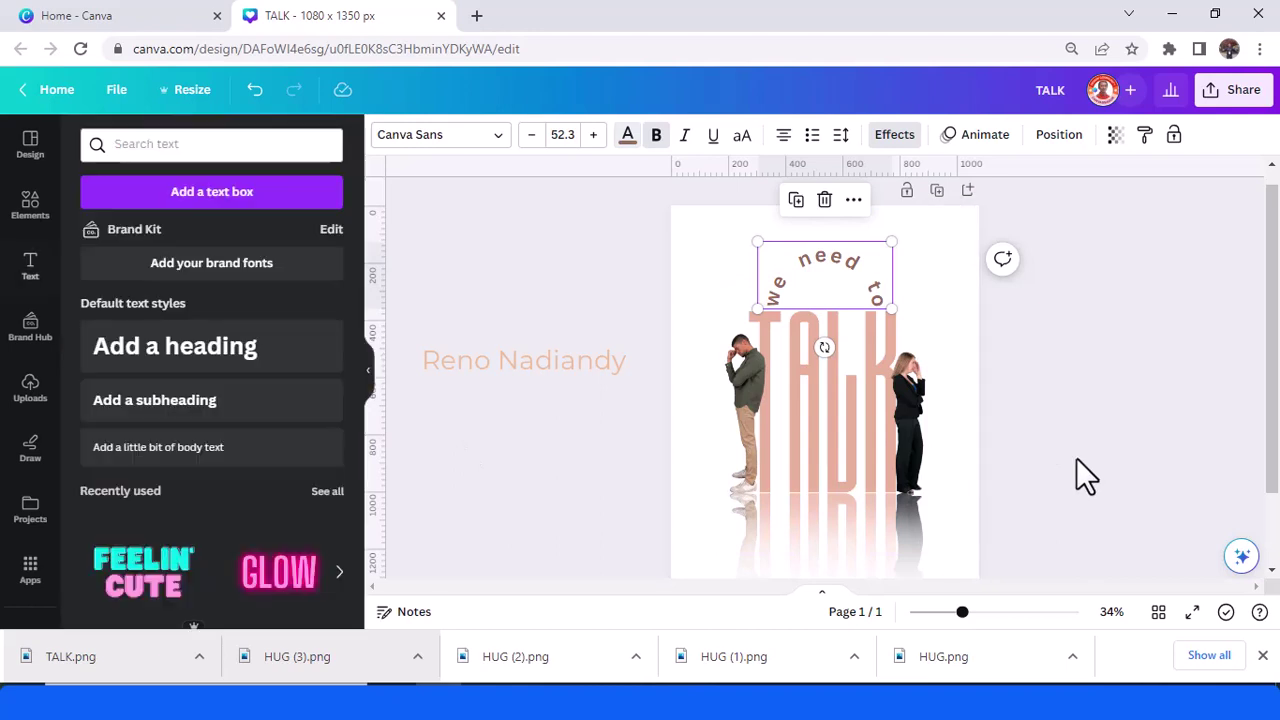
left_click(863, 277)
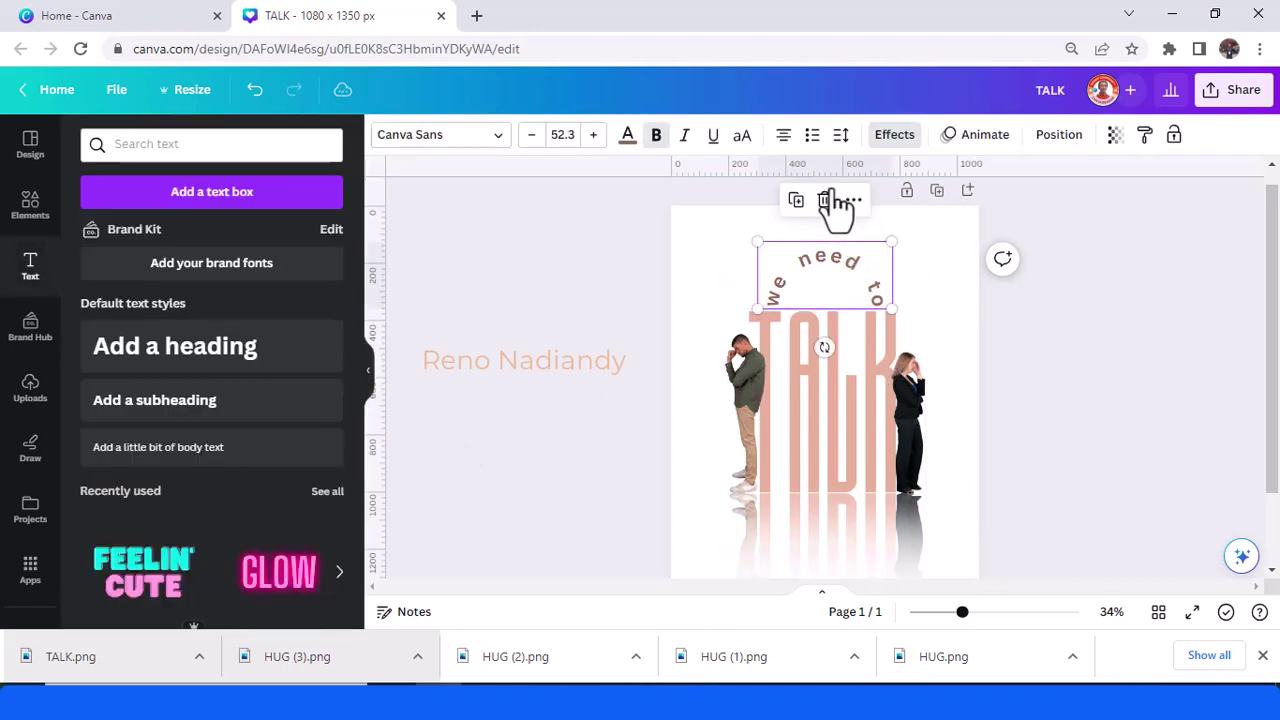
left_click(895, 136)
scroll(243, 531, "down", 3)
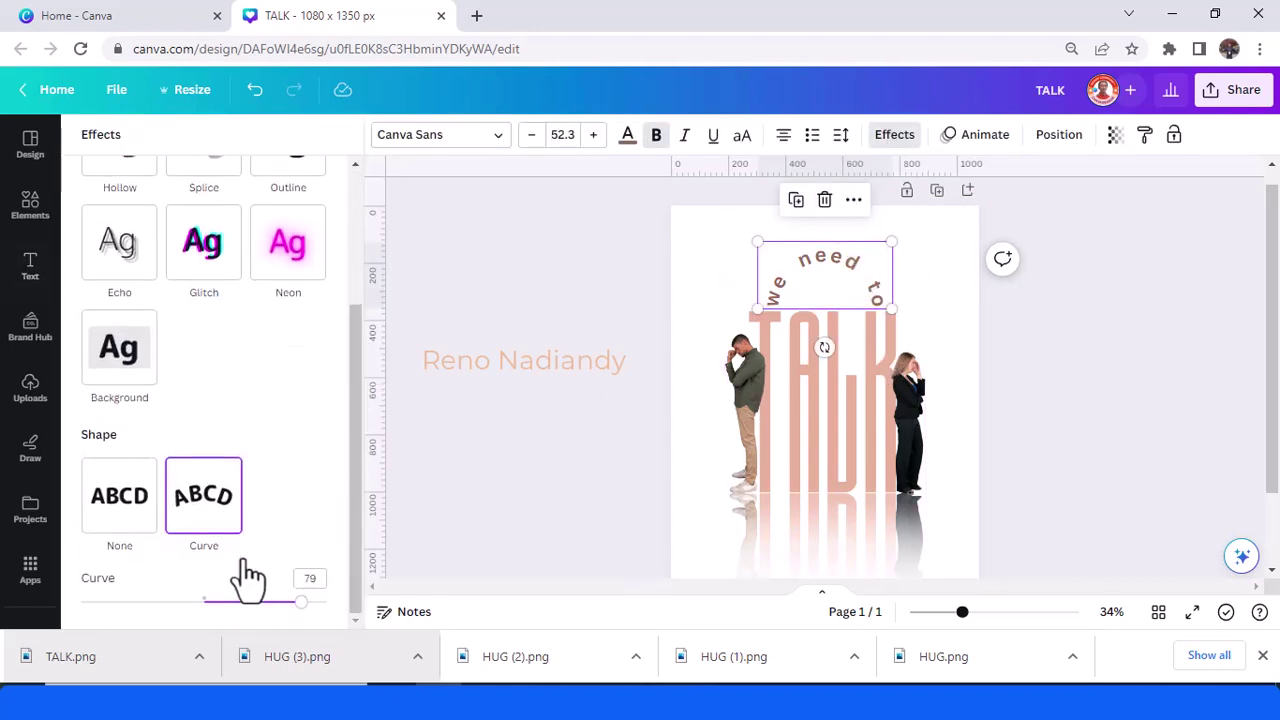
left_click_drag(298, 604, 286, 603)
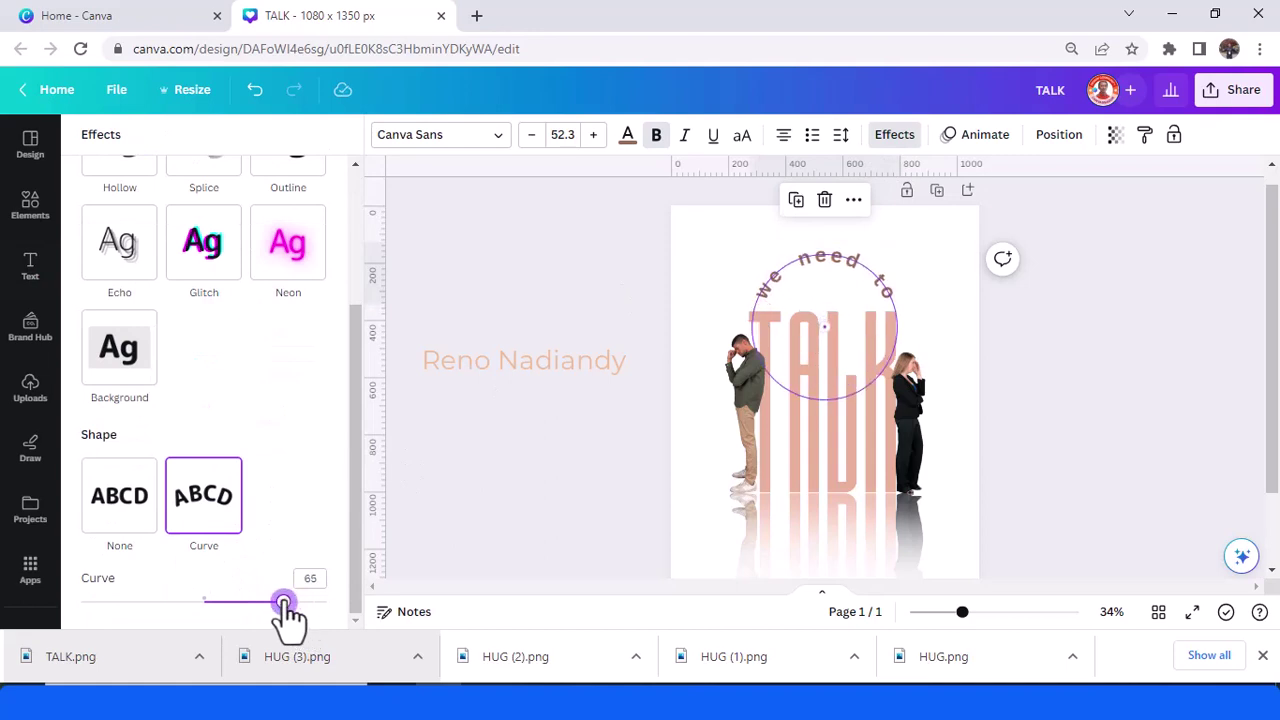
left_click_drag(865, 272, 855, 285)
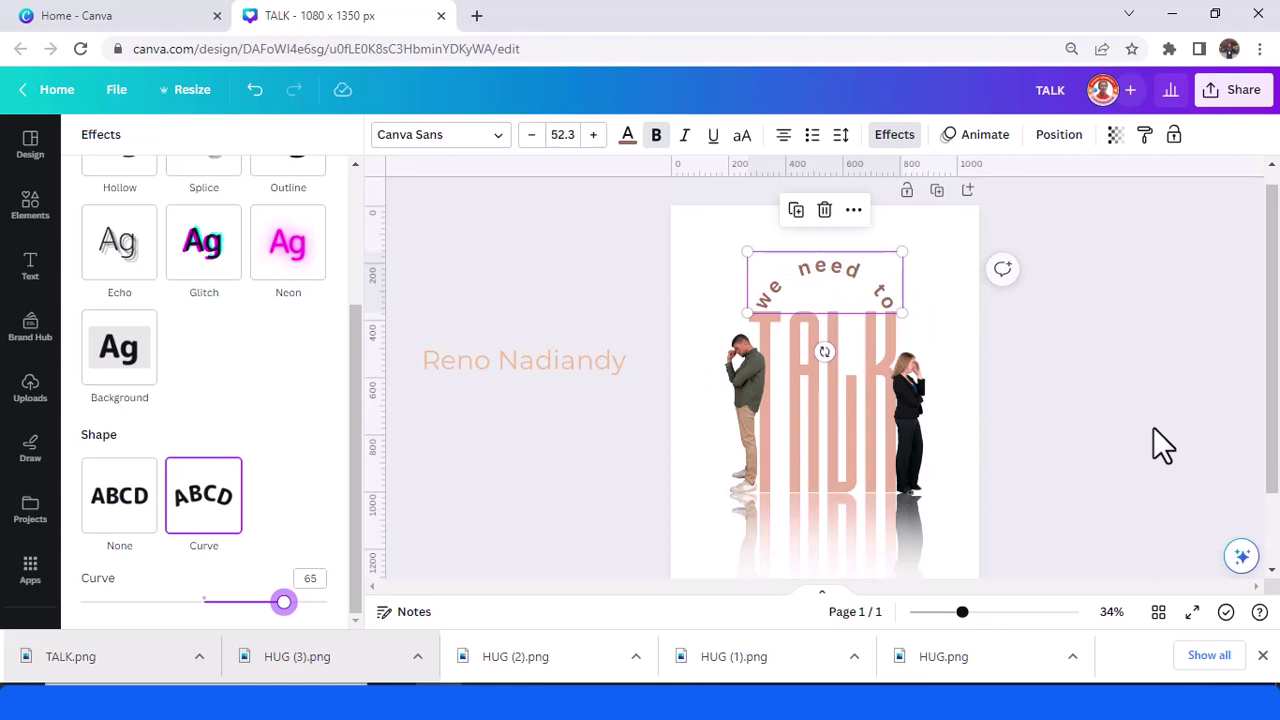
left_click_drag(963, 615, 959, 615)
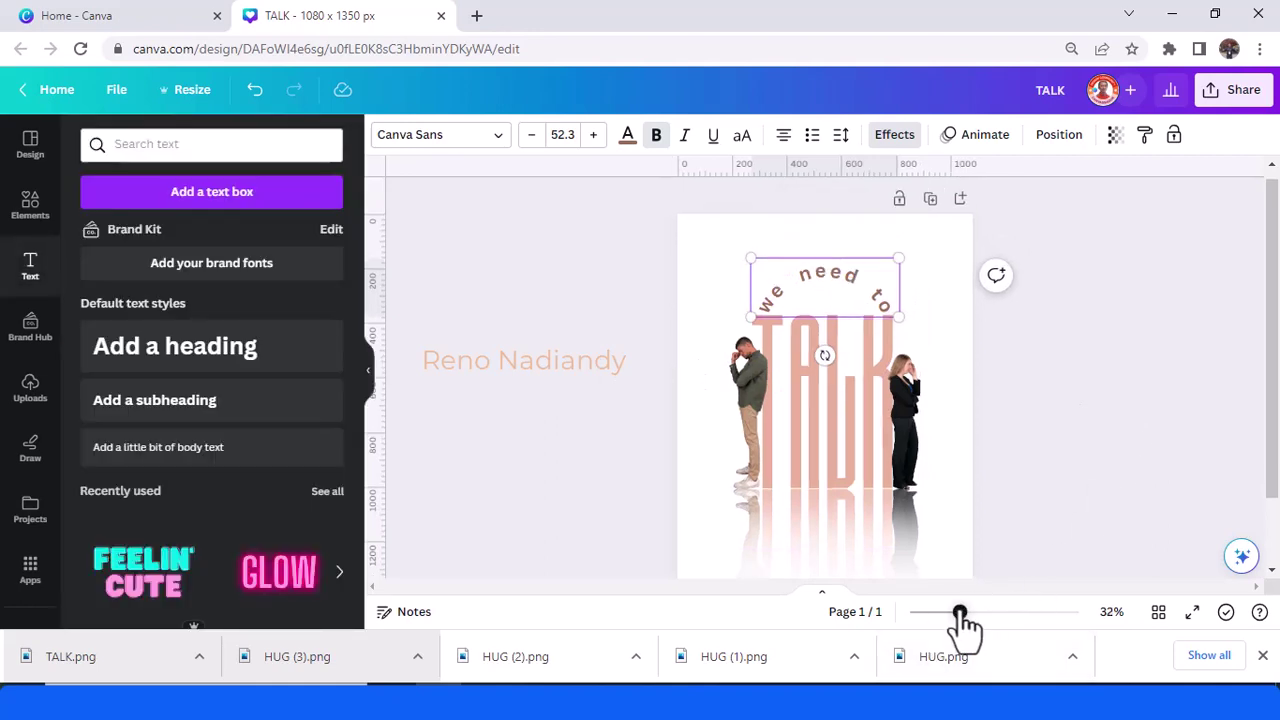